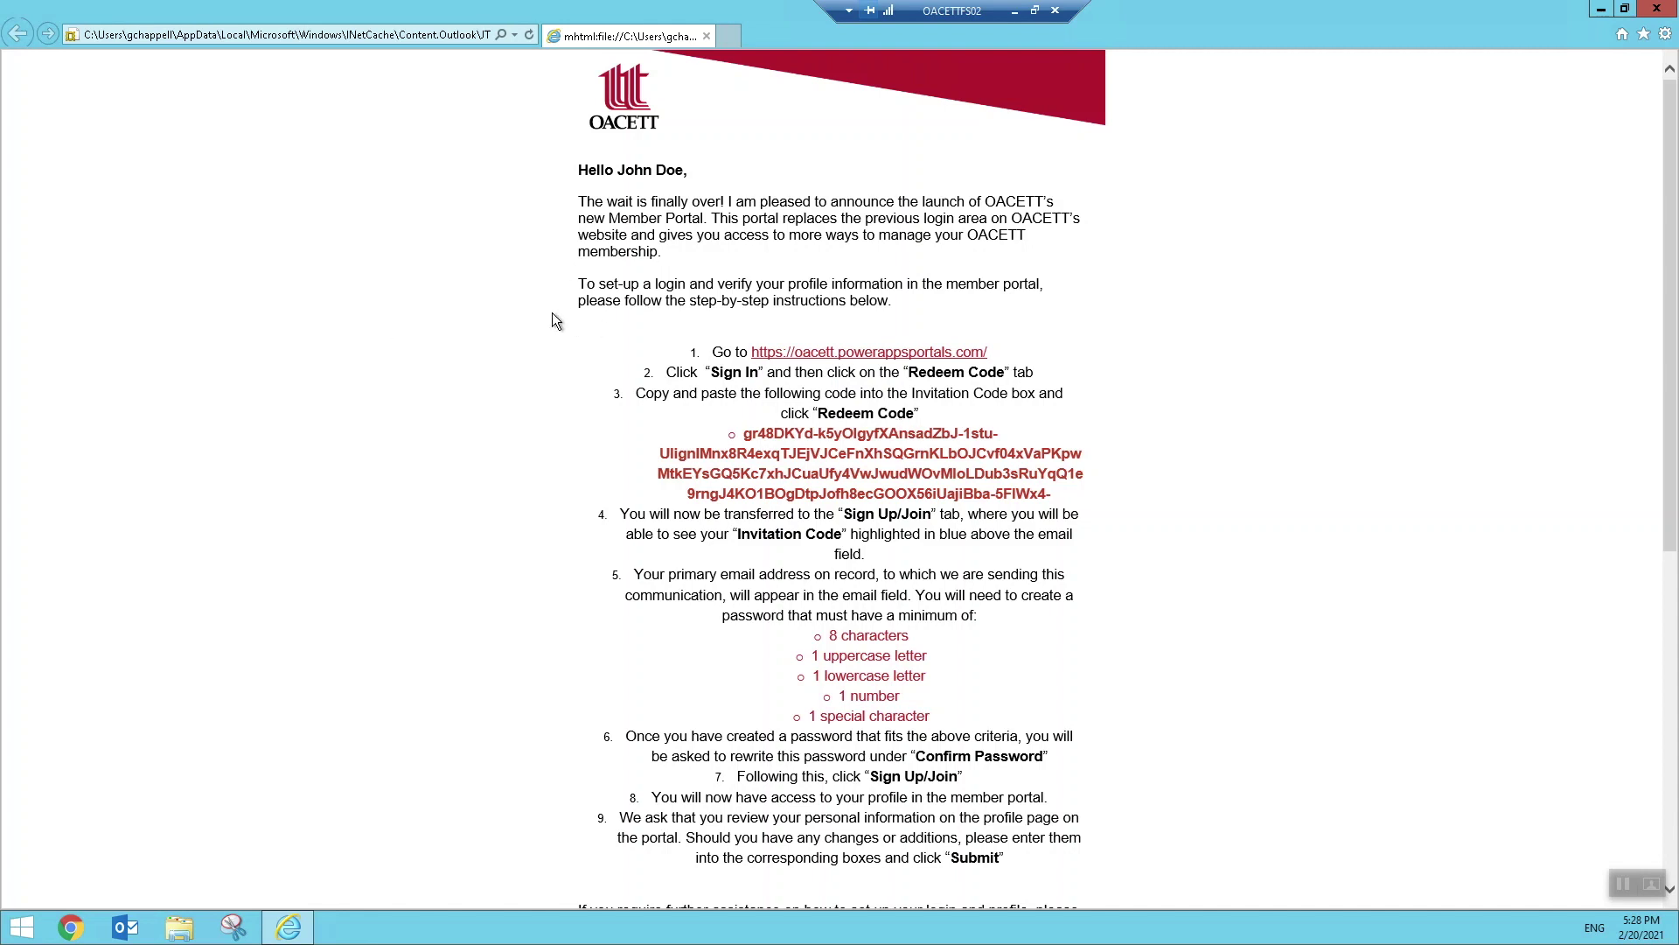
Read the OACETT invitation email, note its invitation code, and open oacett.powerappsportals.com.
{"action": "key", "text": "ctrl"}
{"action": "key", "text": "ctrl"}
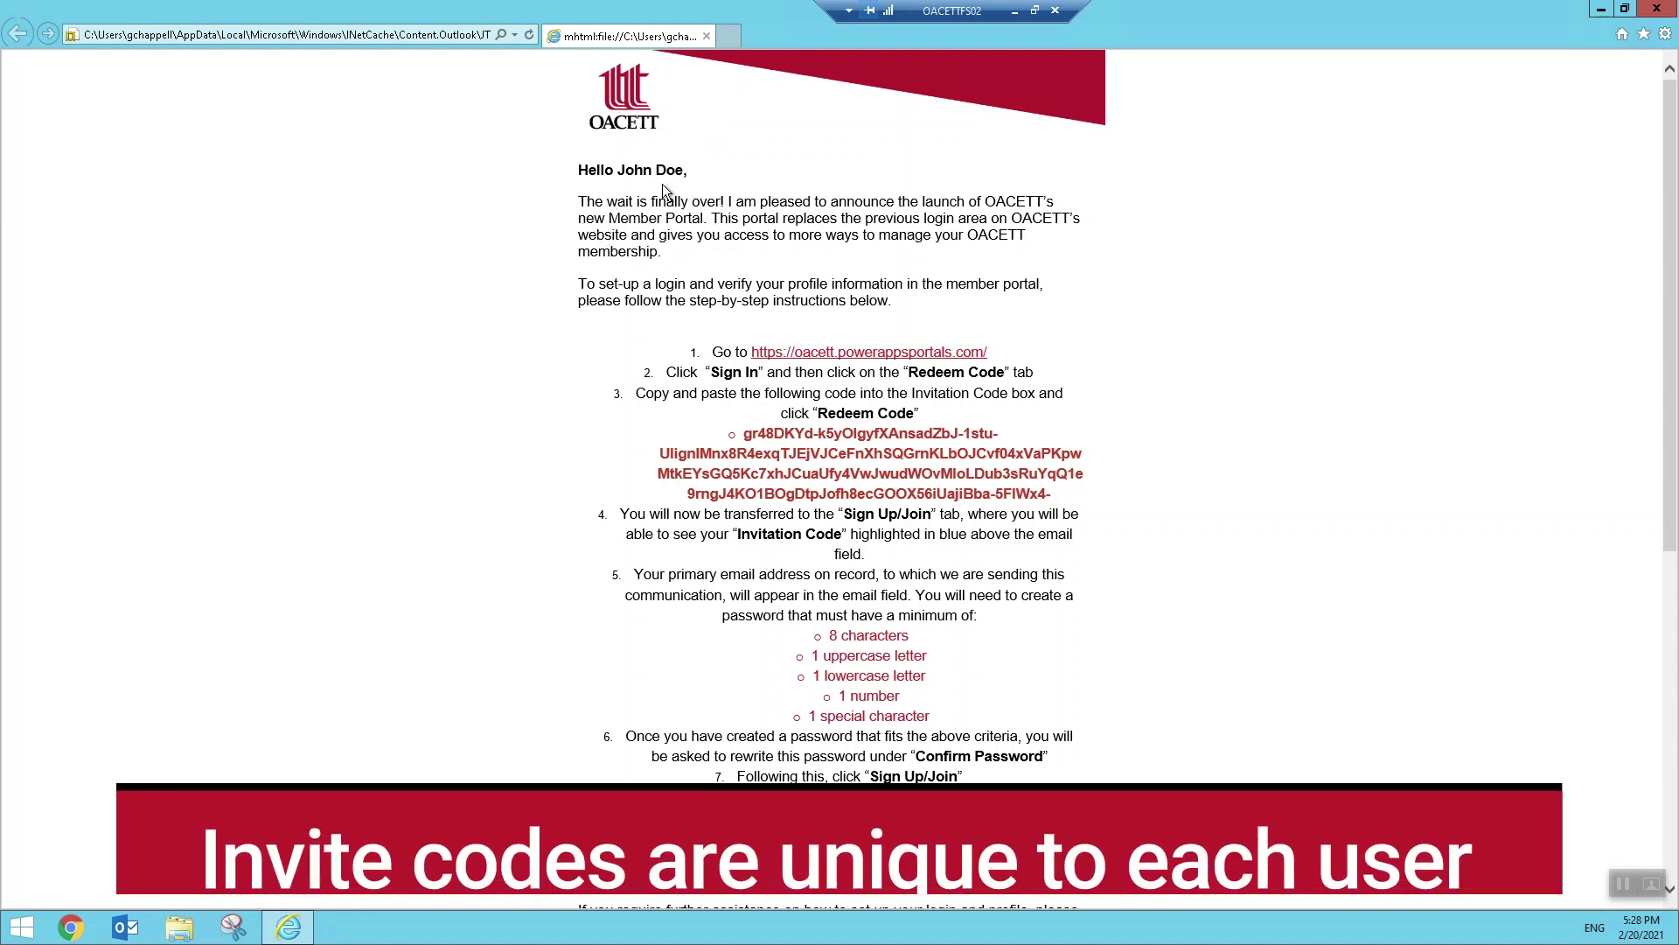
{"action": "key", "text": "ctrl"}
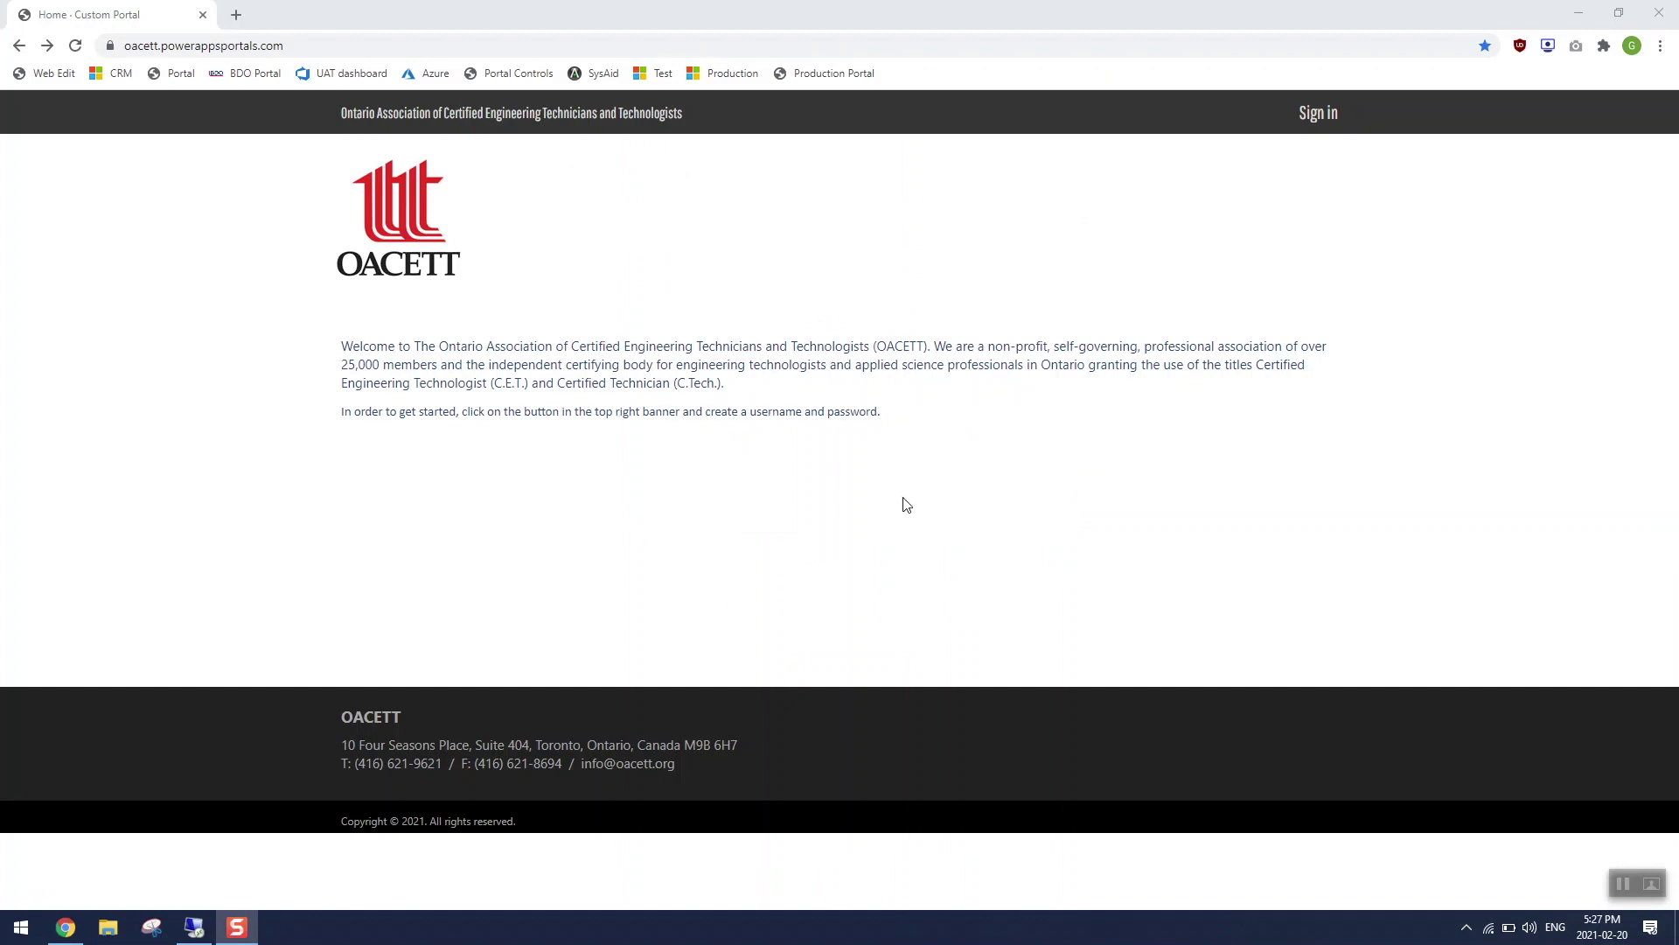
Go to the portal's sign-in page and look over its Sign in, Sign up/Join and Redeem code tabs.
{"action": "left_click", "coordinate": [1337, 120]}
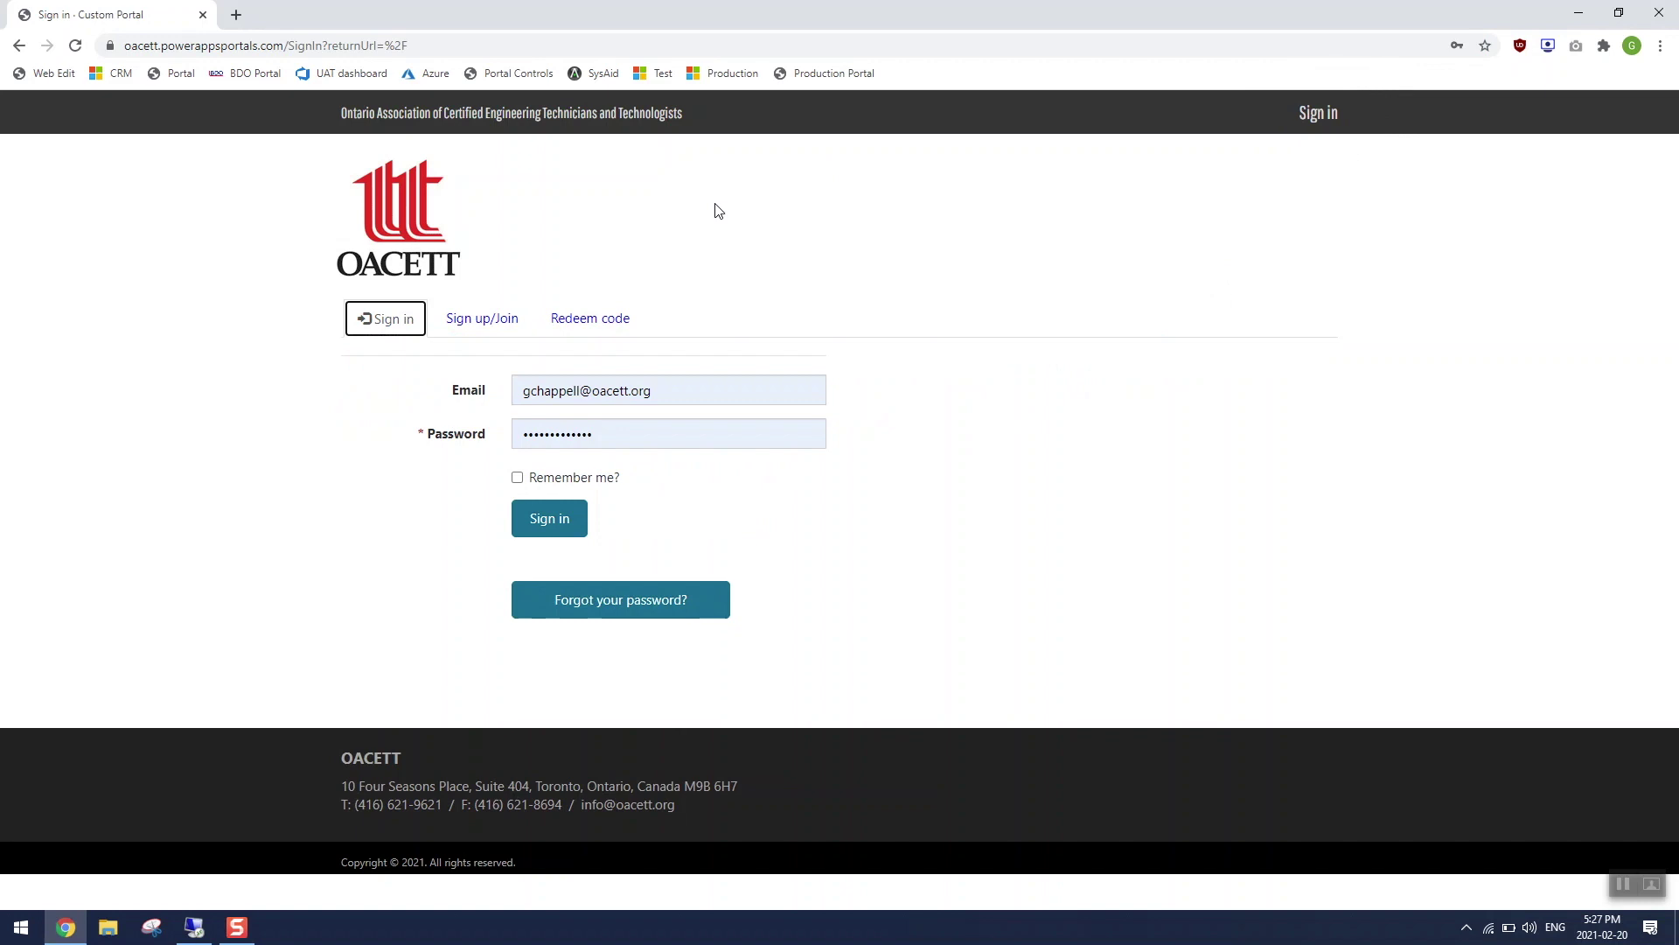
{"action": "left_click", "coordinate": [391, 321]}
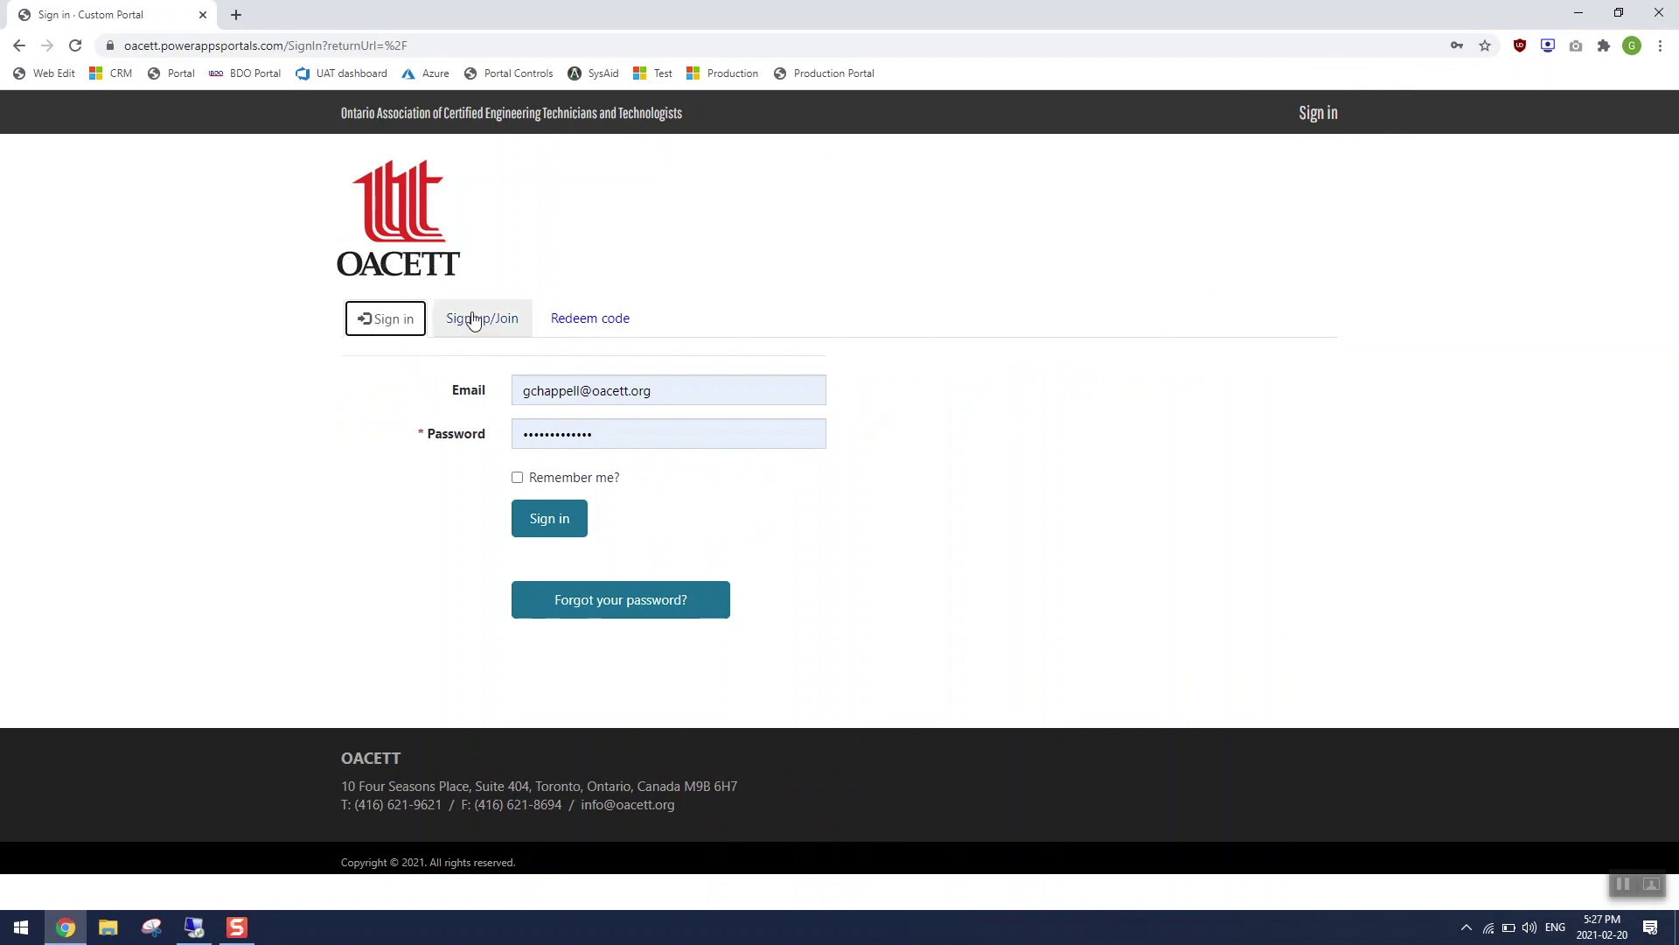
{"action": "left_click", "coordinate": [594, 324]}
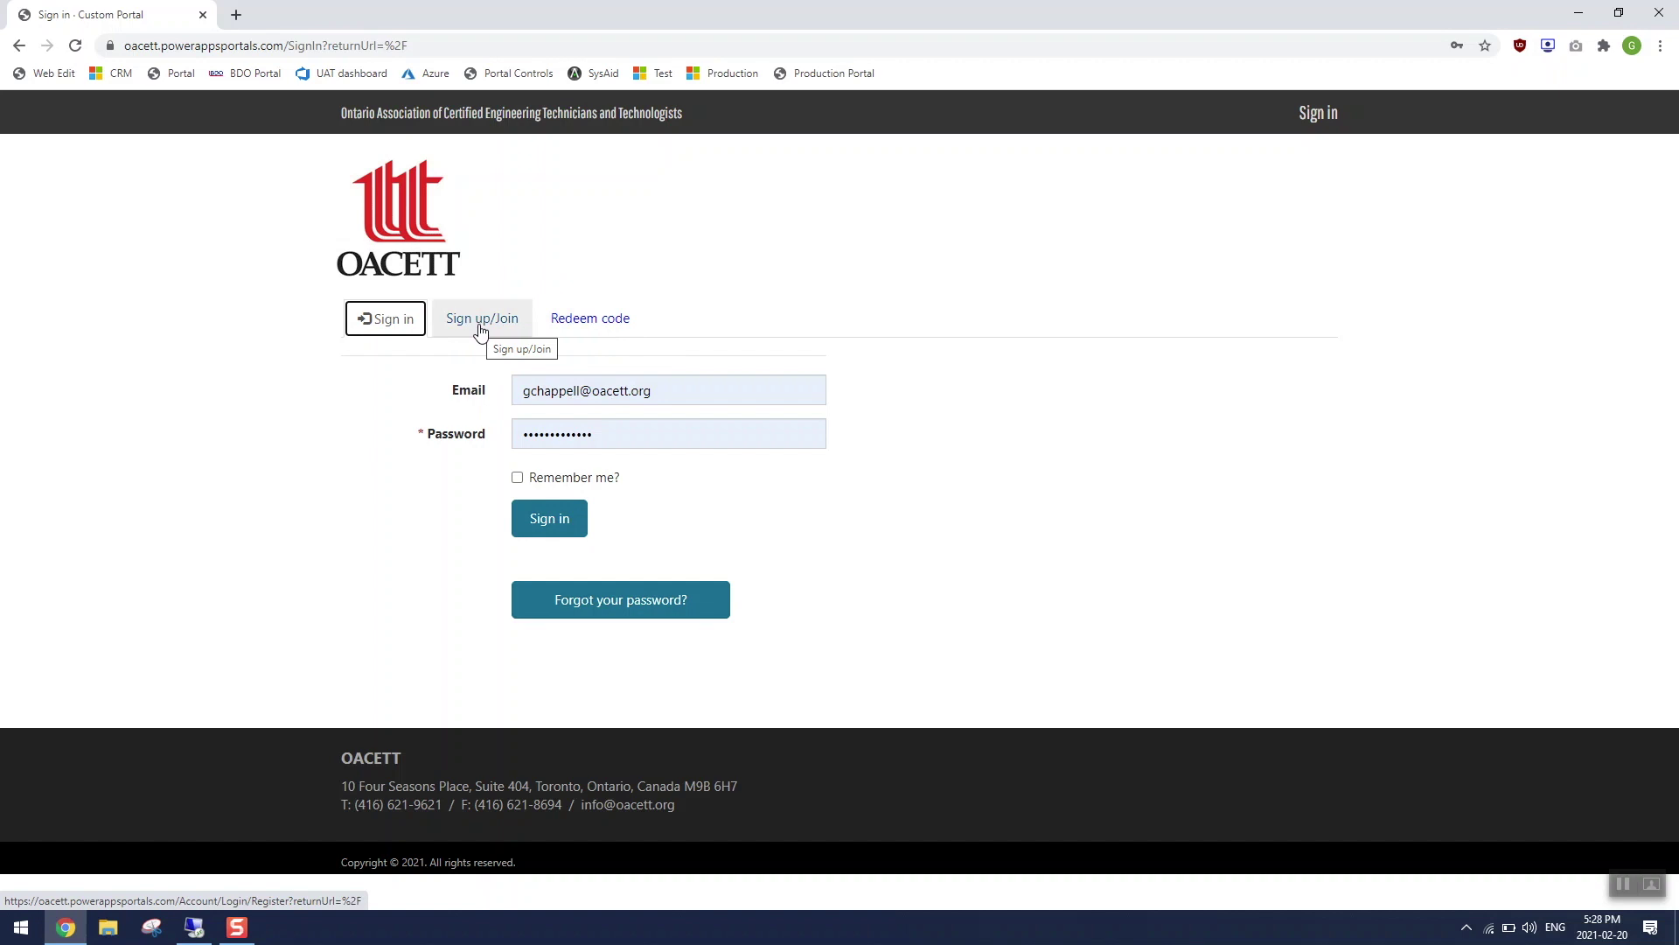
{"action": "left_click", "coordinate": [589, 332]}
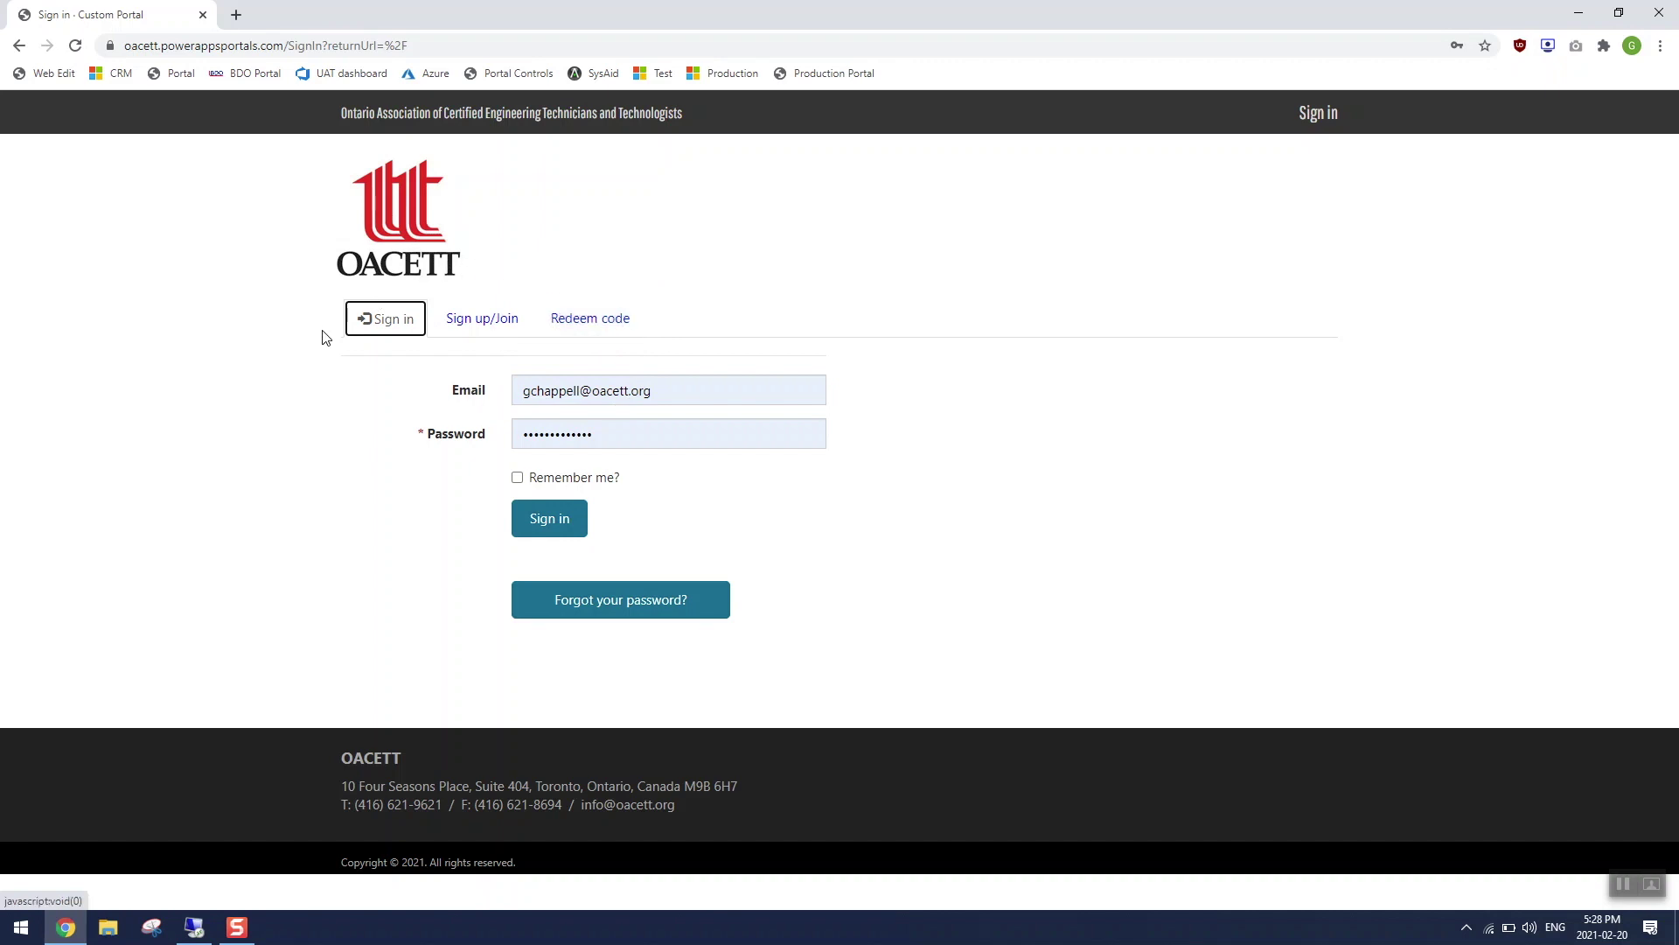
{"action": "left_click", "coordinate": [387, 335]}
Copy the invitation code from the email into the Invitation code box and redeem it.
{"action": "left_click", "coordinate": [613, 315]}
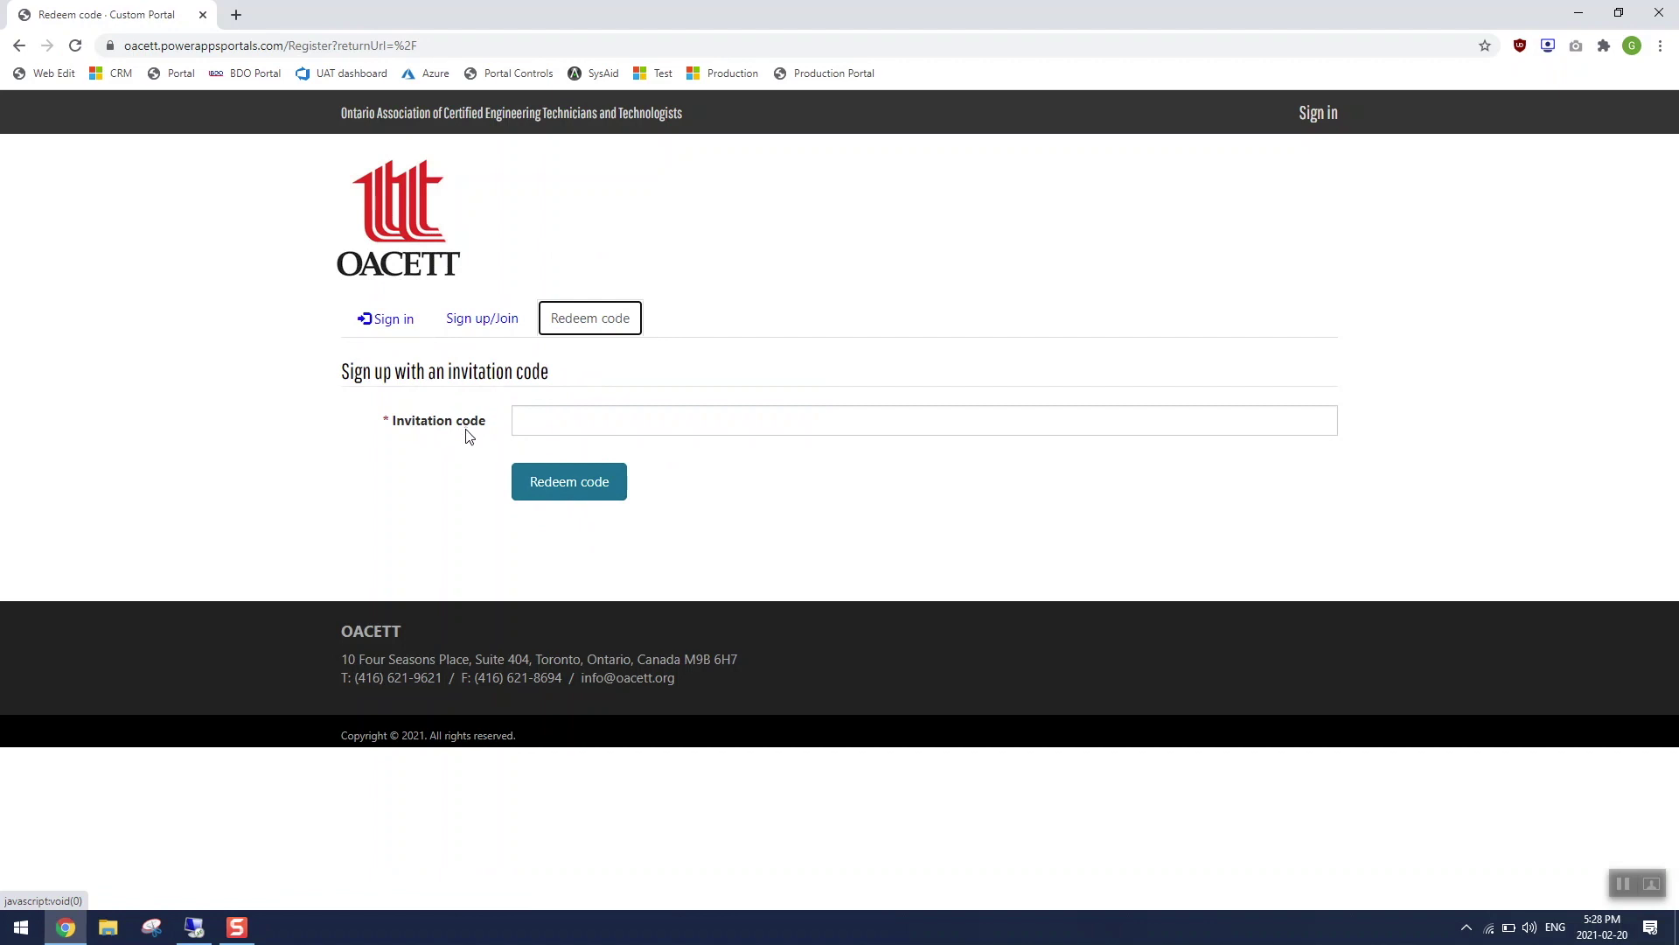
{"action": "left_click", "coordinate": [196, 927]}
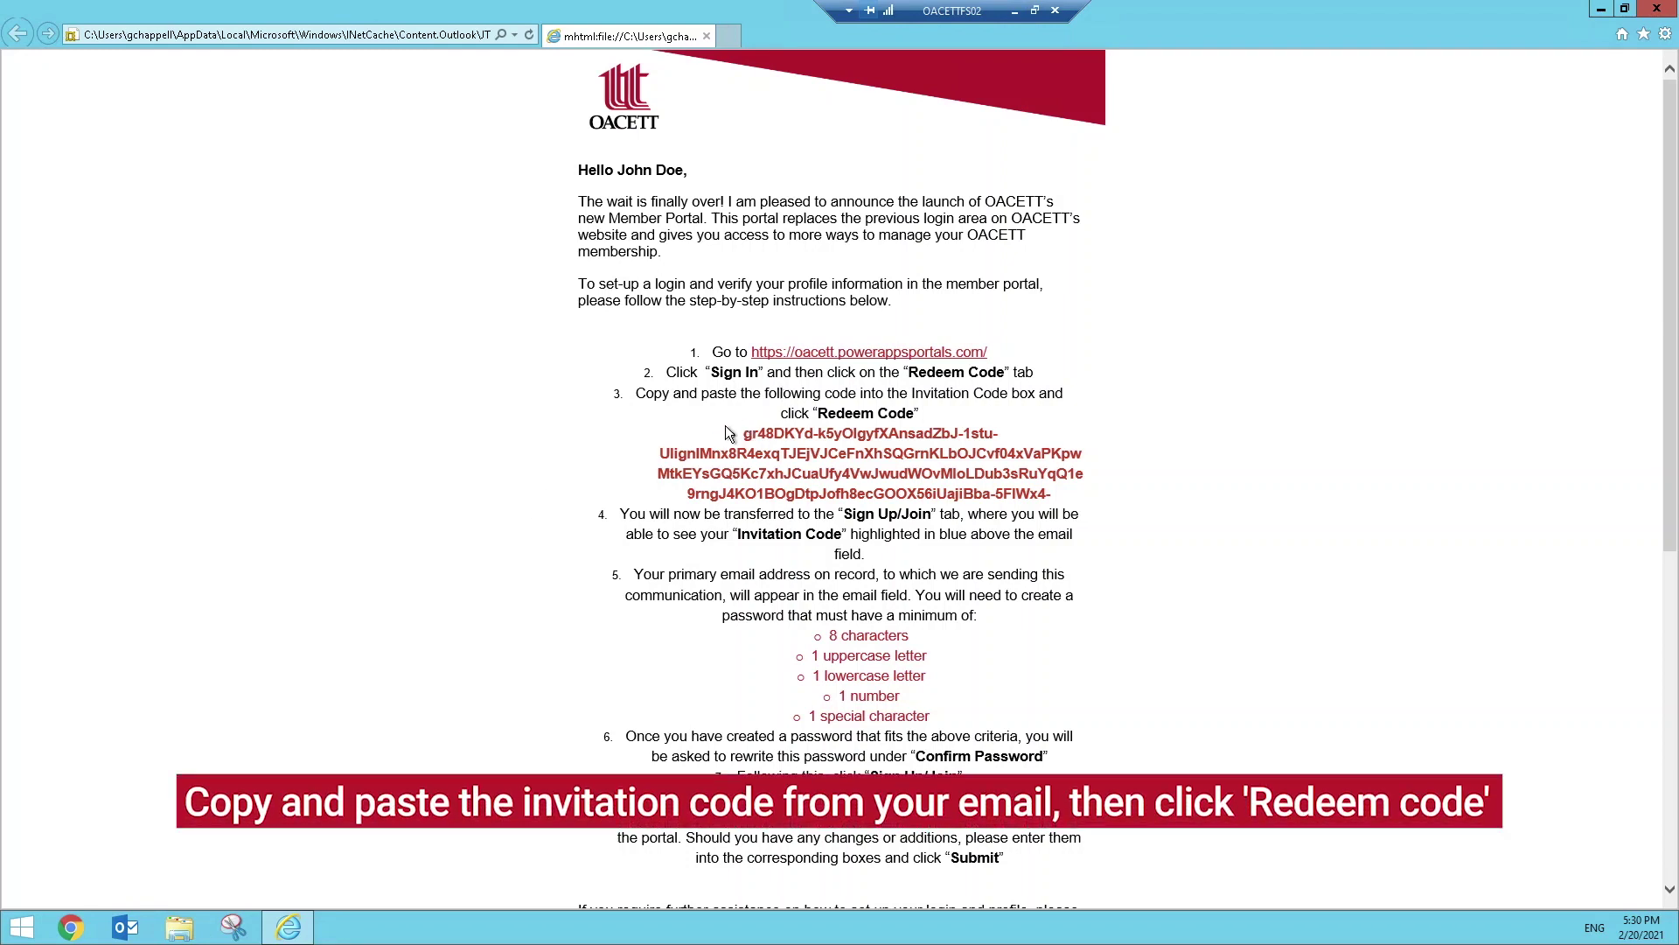
{"action": "left_click_drag", "start_coordinate": [743, 435], "coordinate": [1052, 495]}
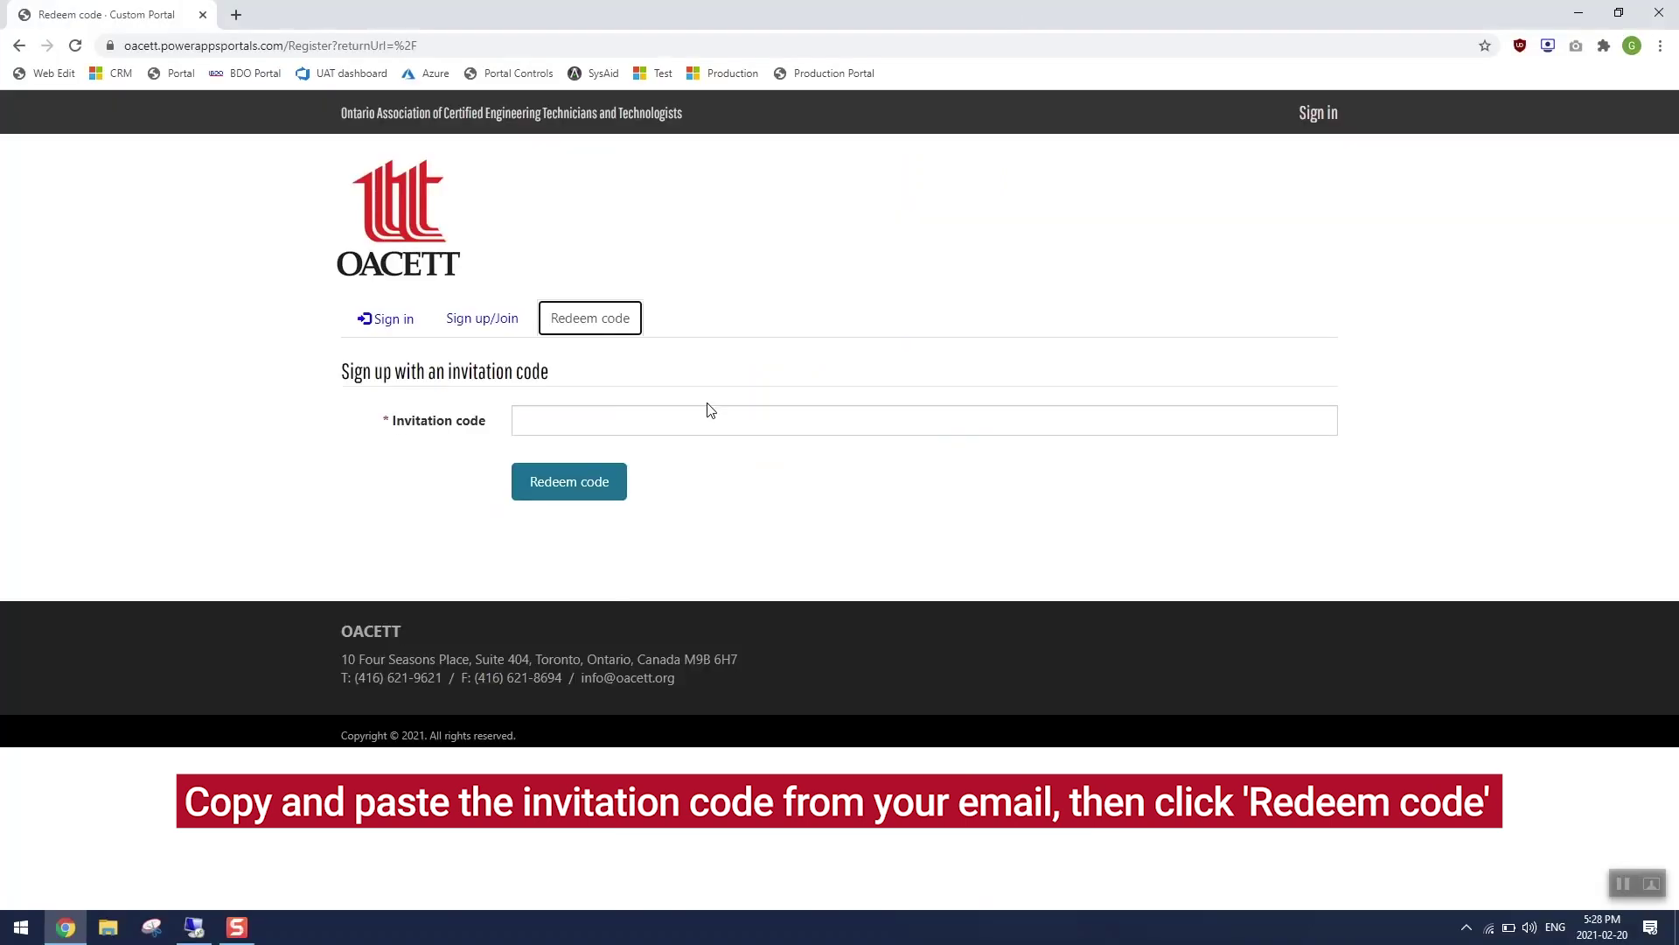
{"action": "left_click", "coordinate": [656, 422]}
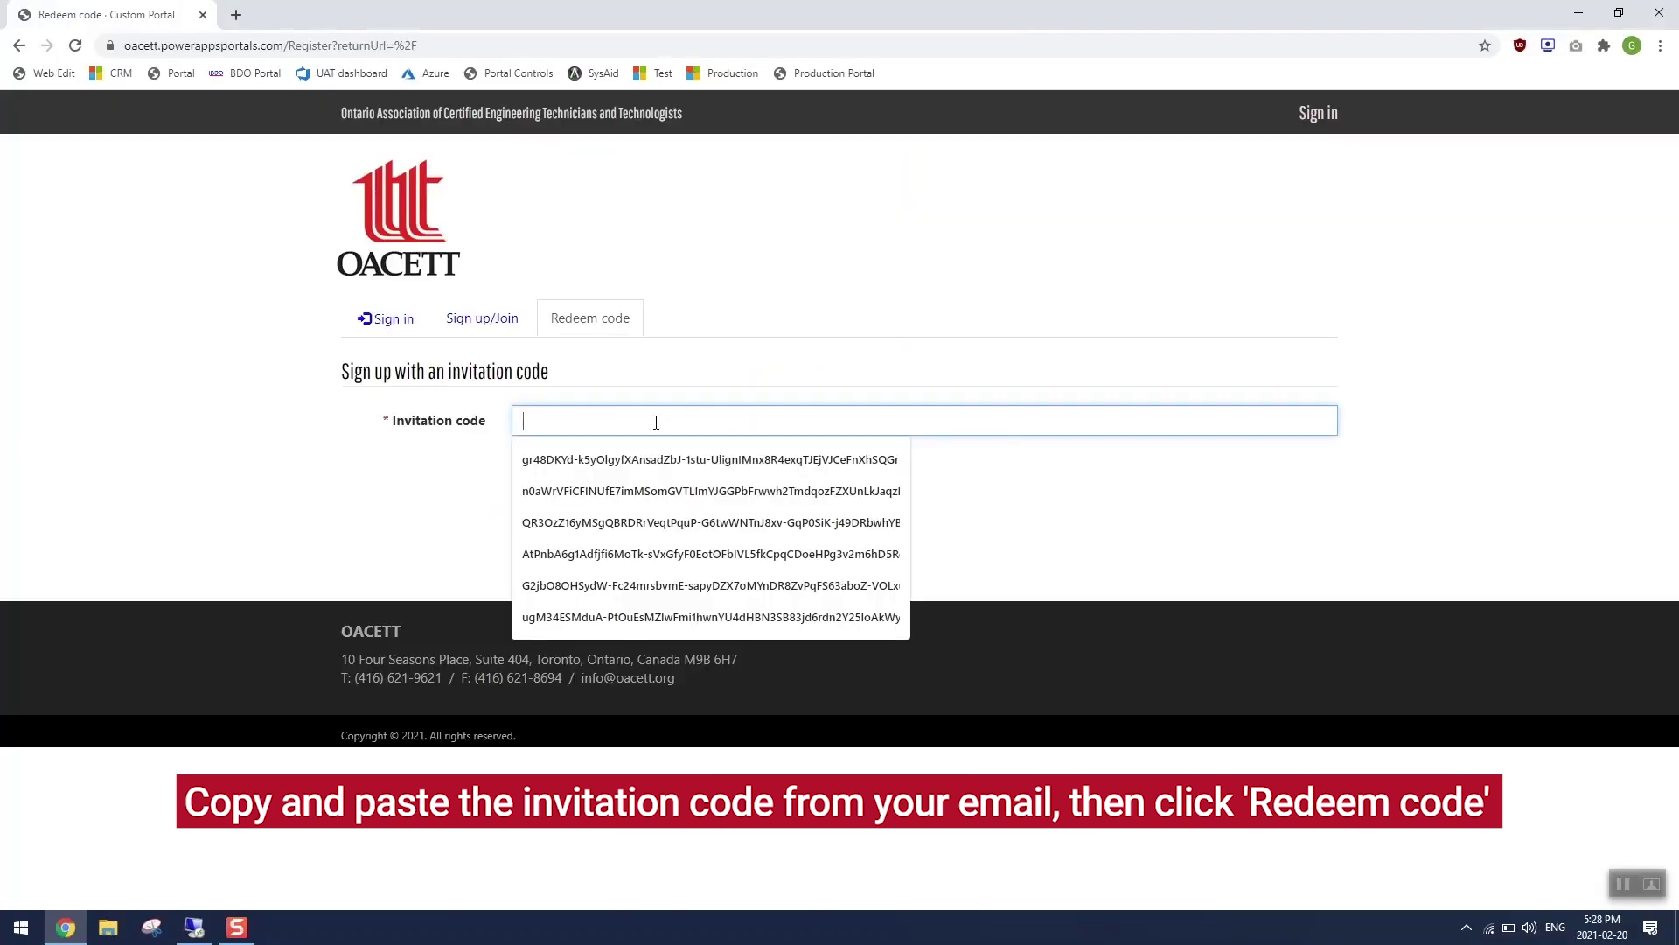
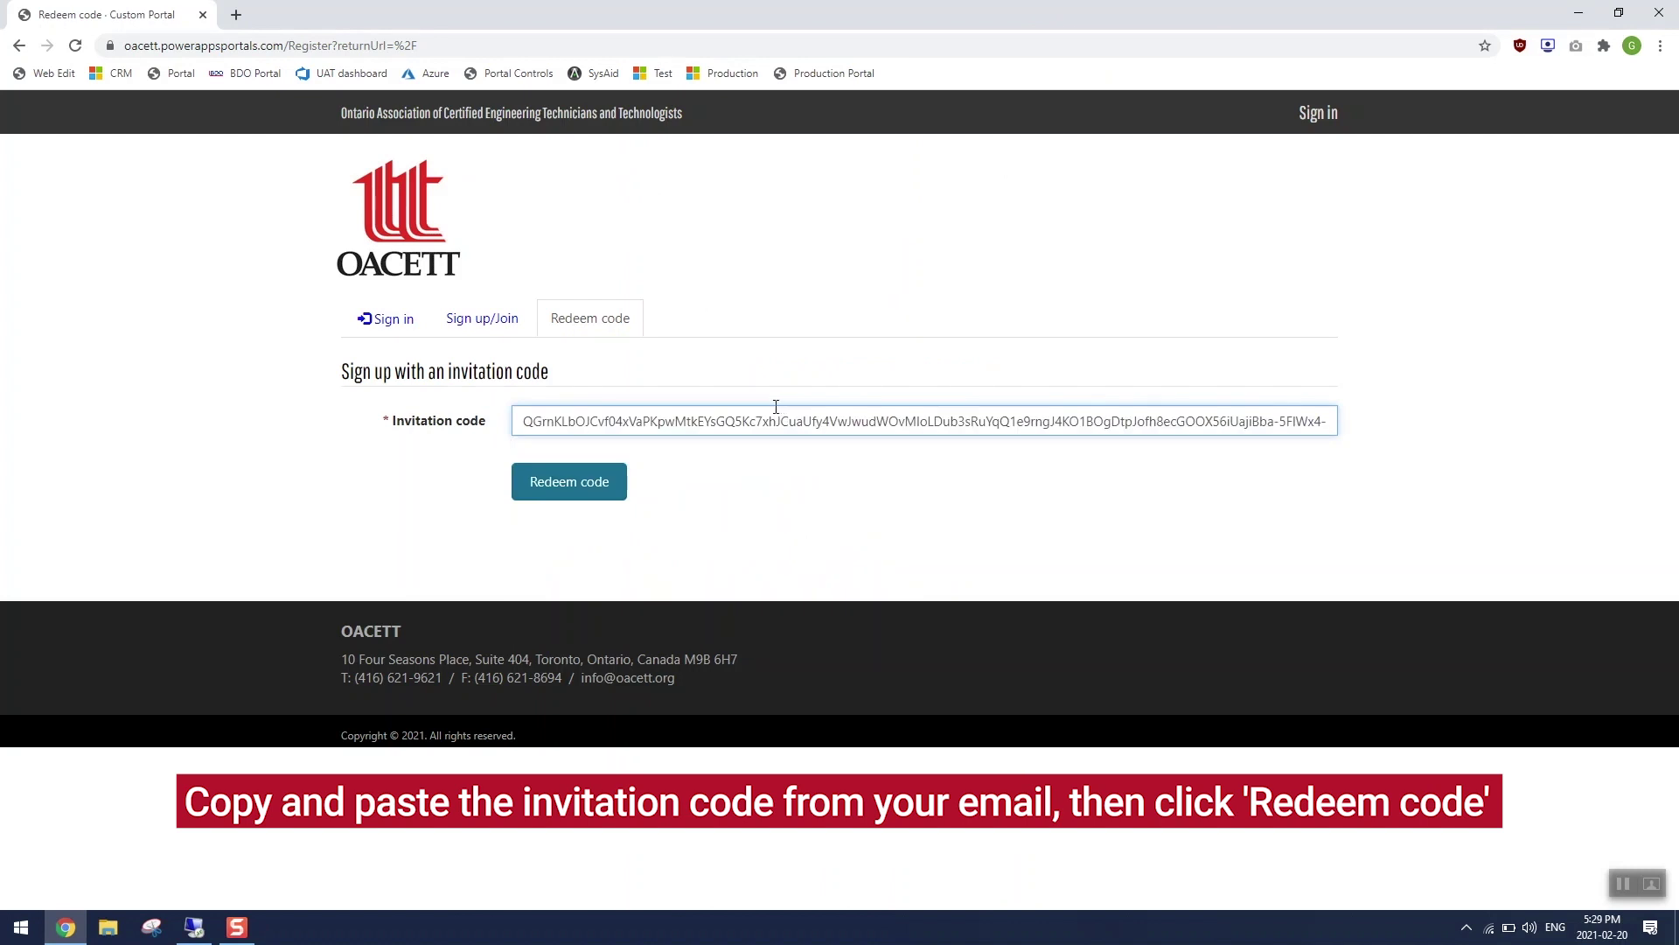
{"action": "left_click", "coordinate": [549, 490]}
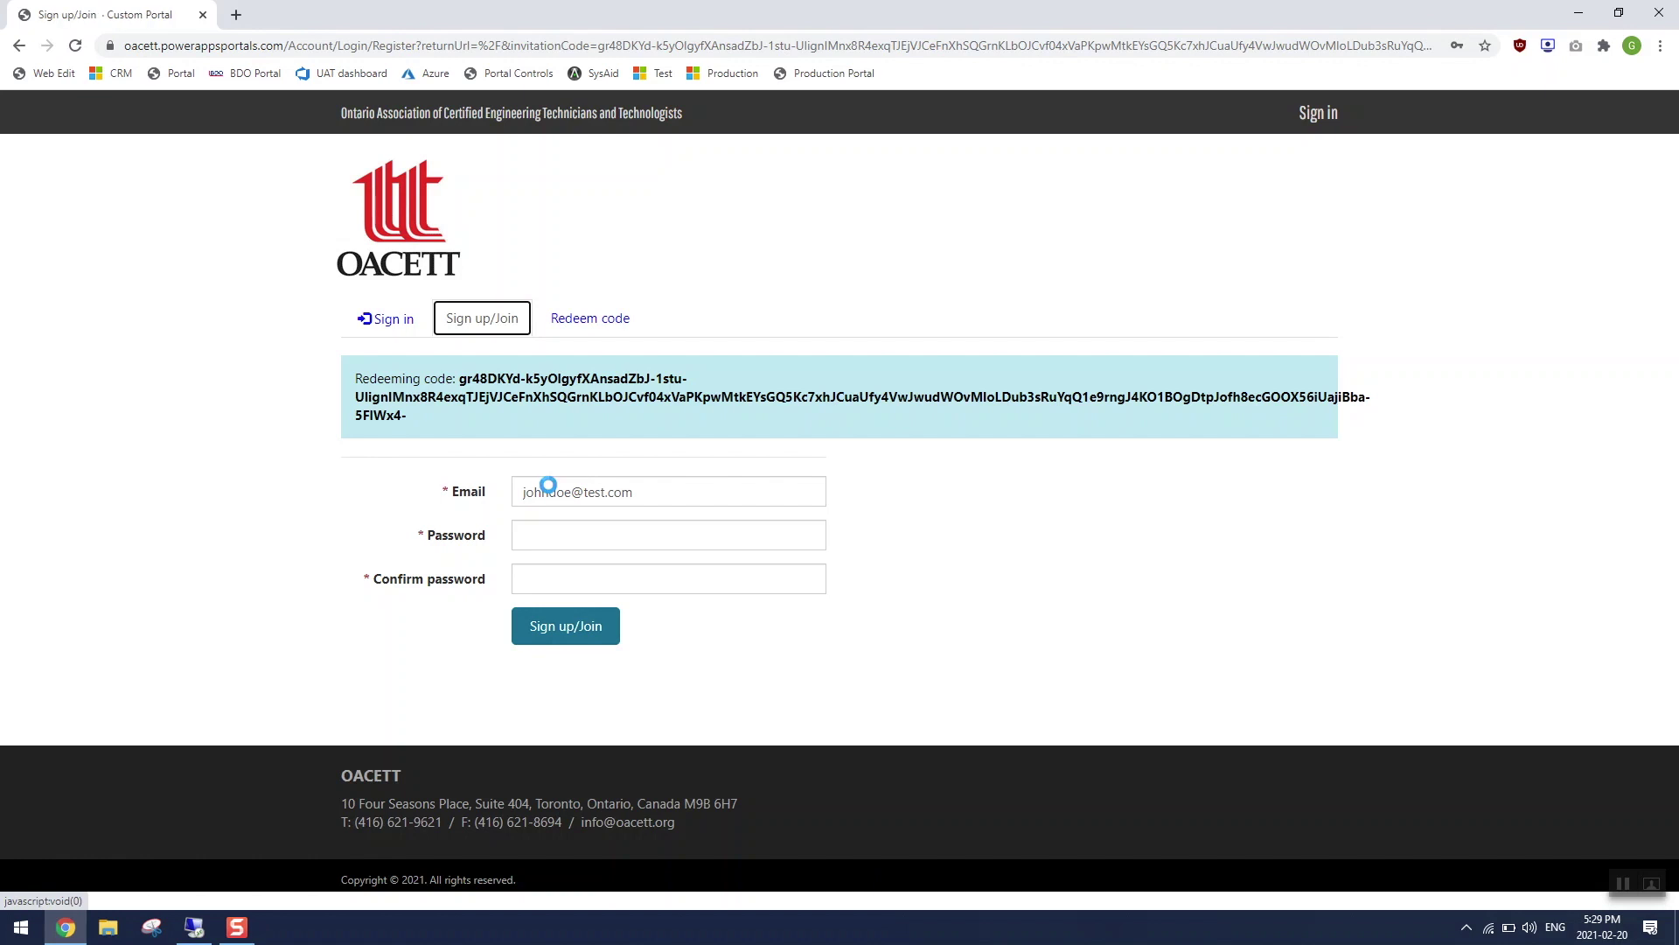
Sign up the invited email with a new password entered in Password and Confirm password.
{"action": "left_click", "coordinate": [572, 488]}
{"action": "left_click", "coordinate": [523, 486]}
{"action": "left_click", "coordinate": [601, 489]}
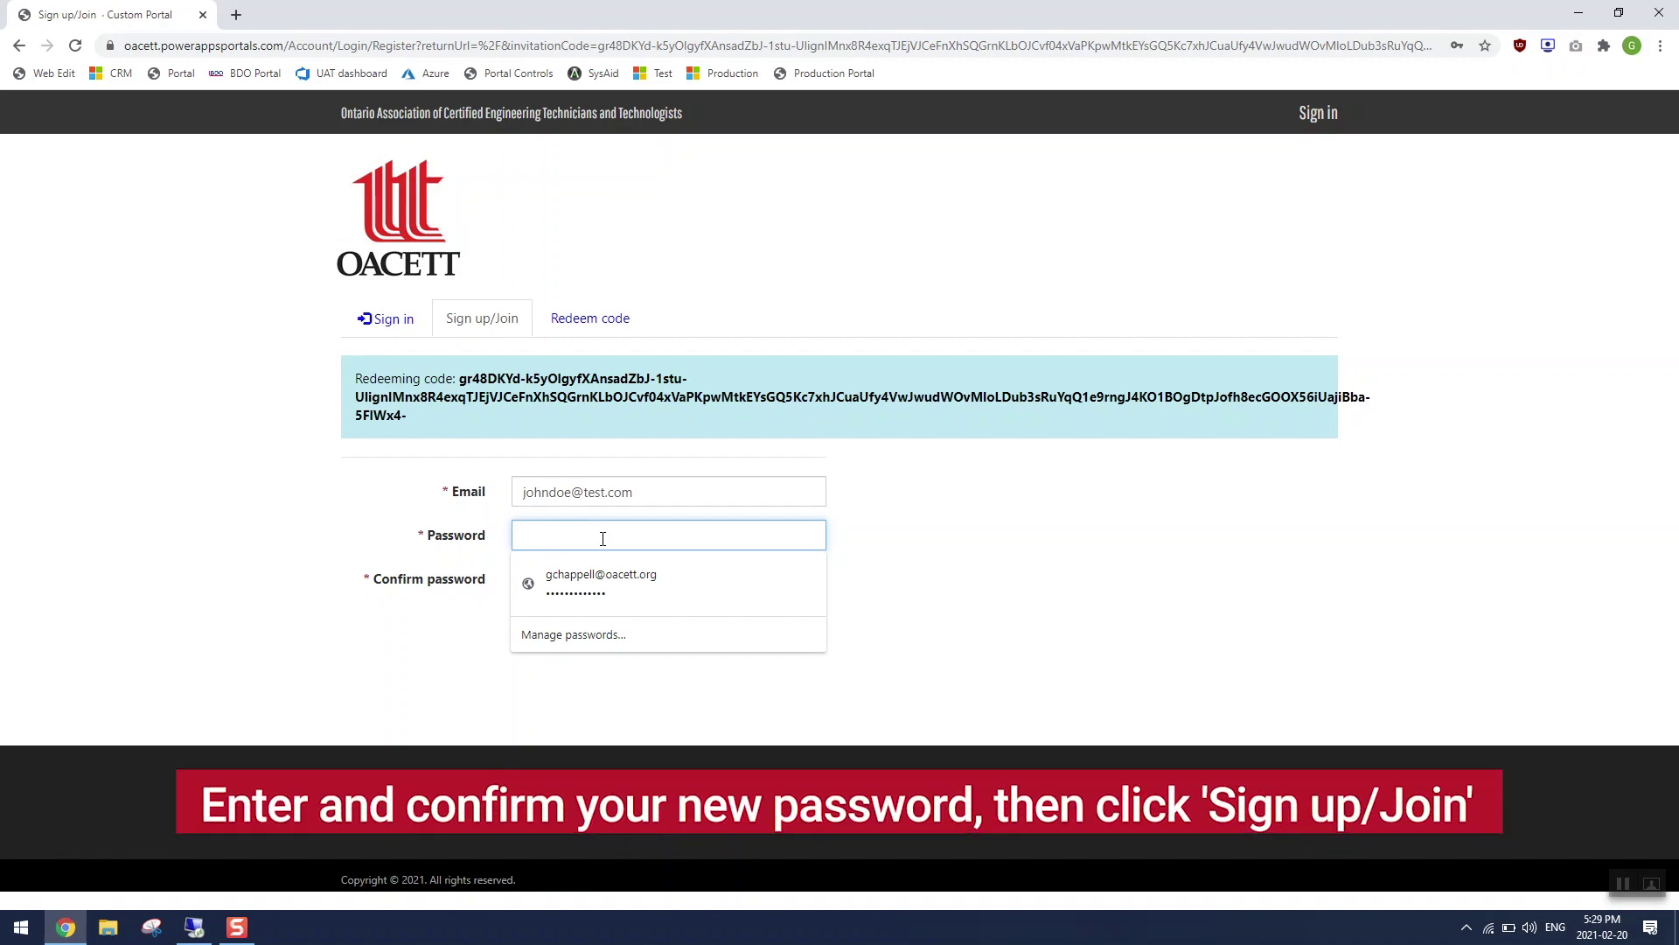
{"action": "type", "text": "•••••••••"}
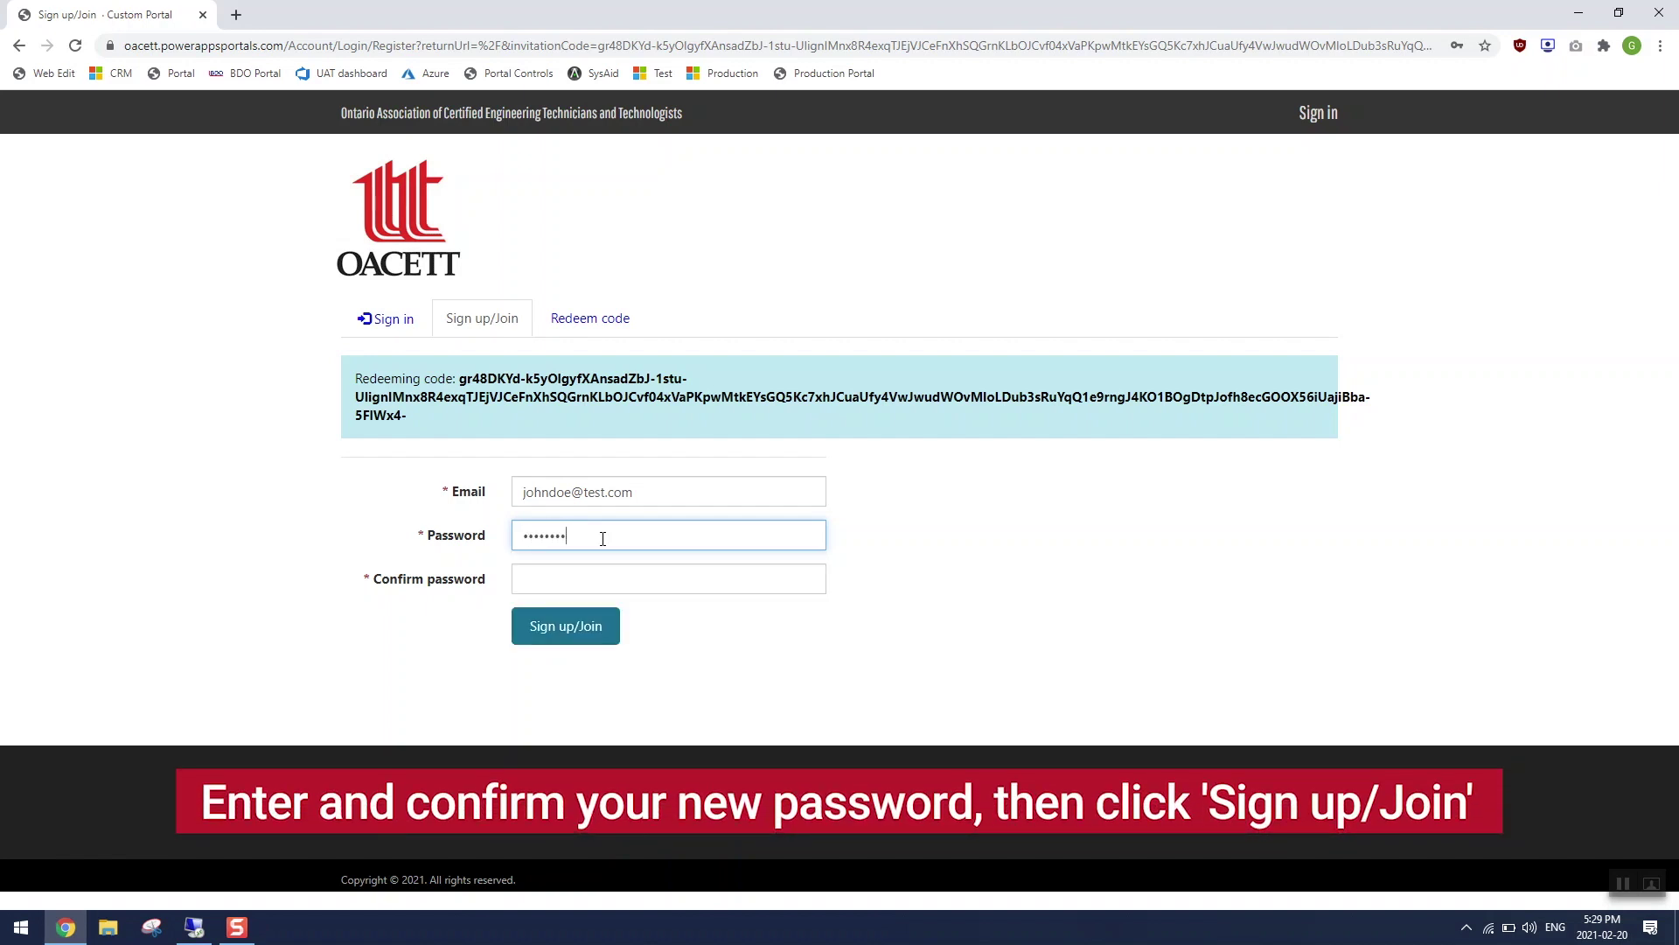
{"action": "key", "text": "Tab"}
{"action": "type", "text": "••••••••"}
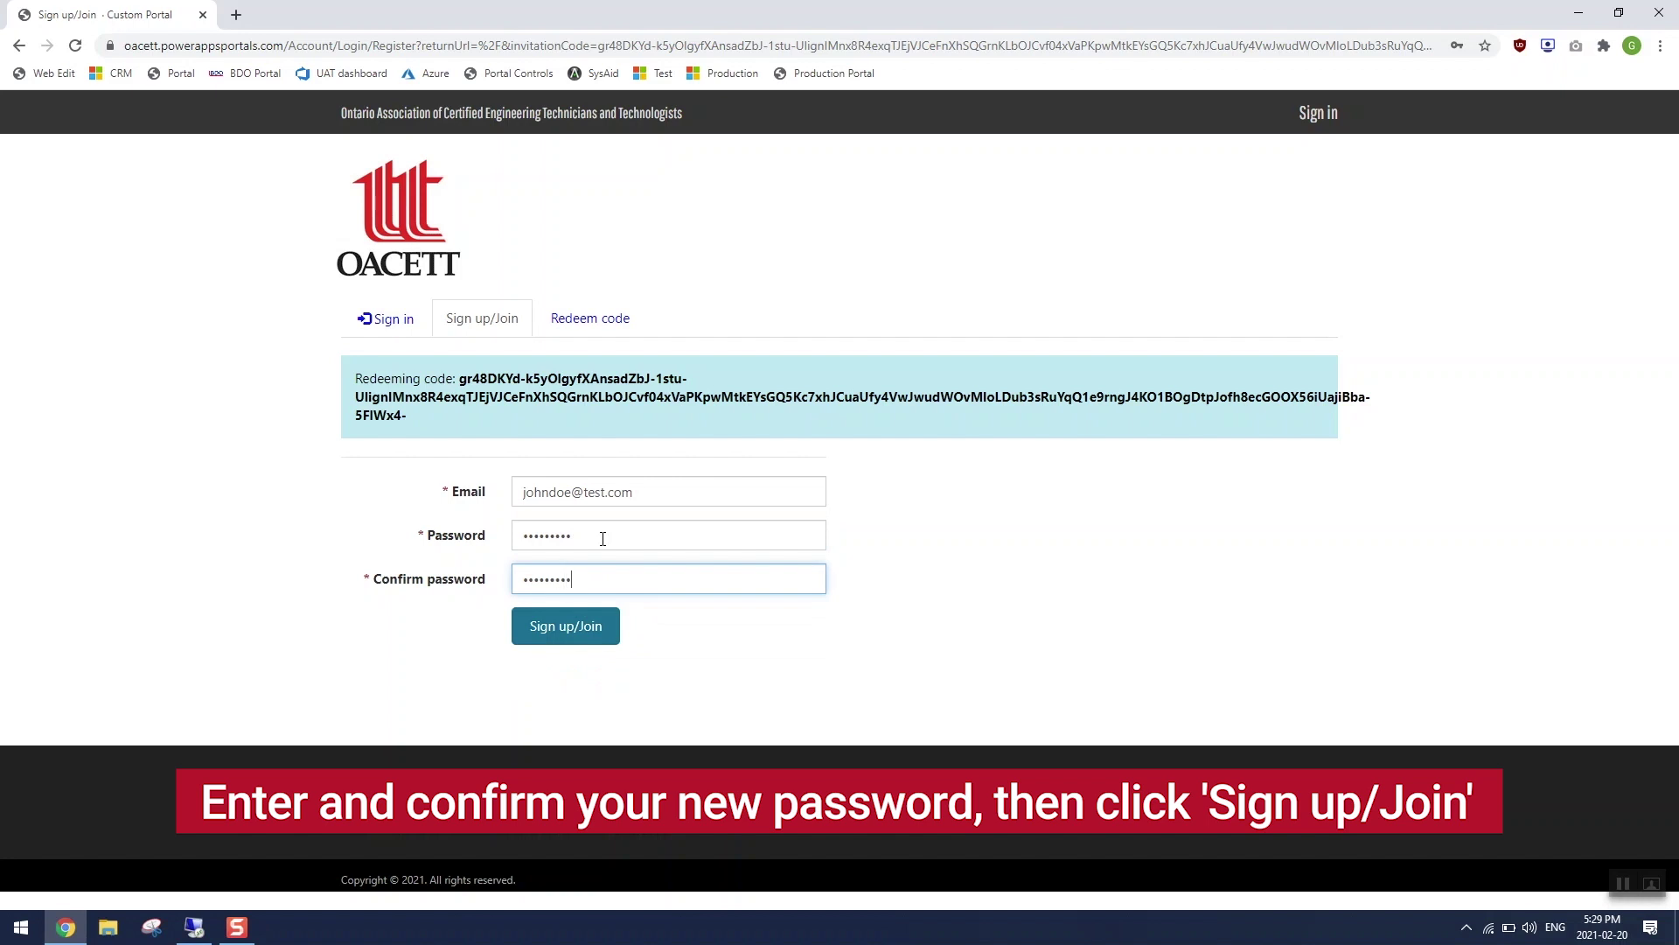
{"action": "left_click", "coordinate": [563, 636]}
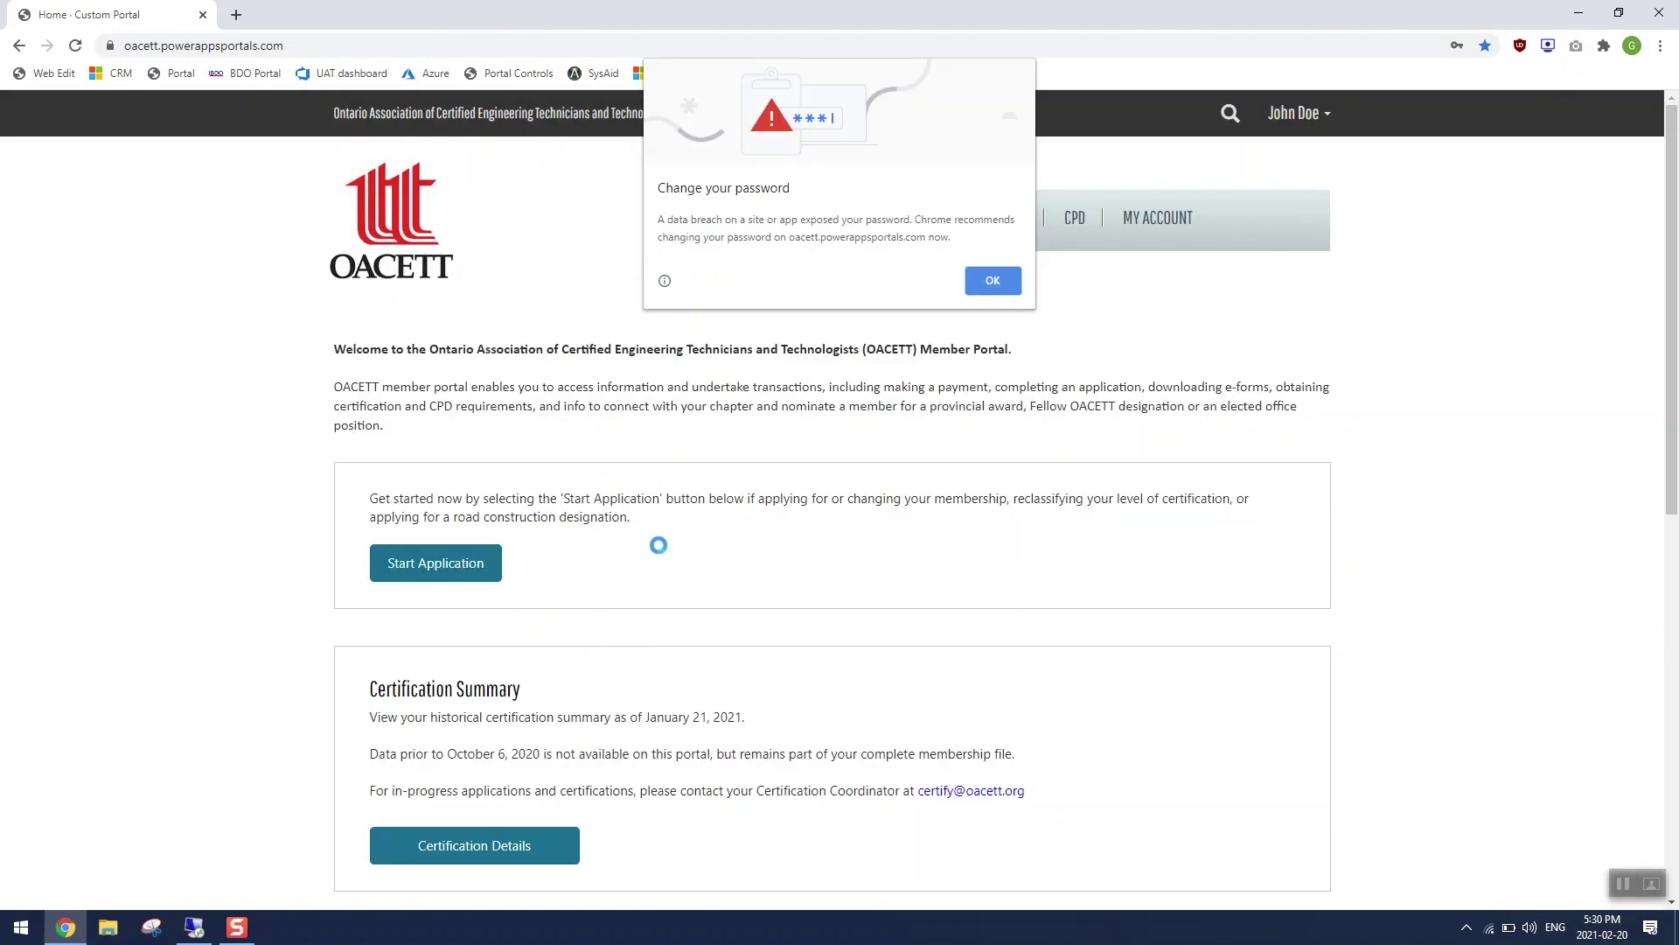
Dismiss Chrome's Change your password bubble and go to the MY MEMBERSHIP page.
{"action": "left_click", "coordinate": [994, 281]}
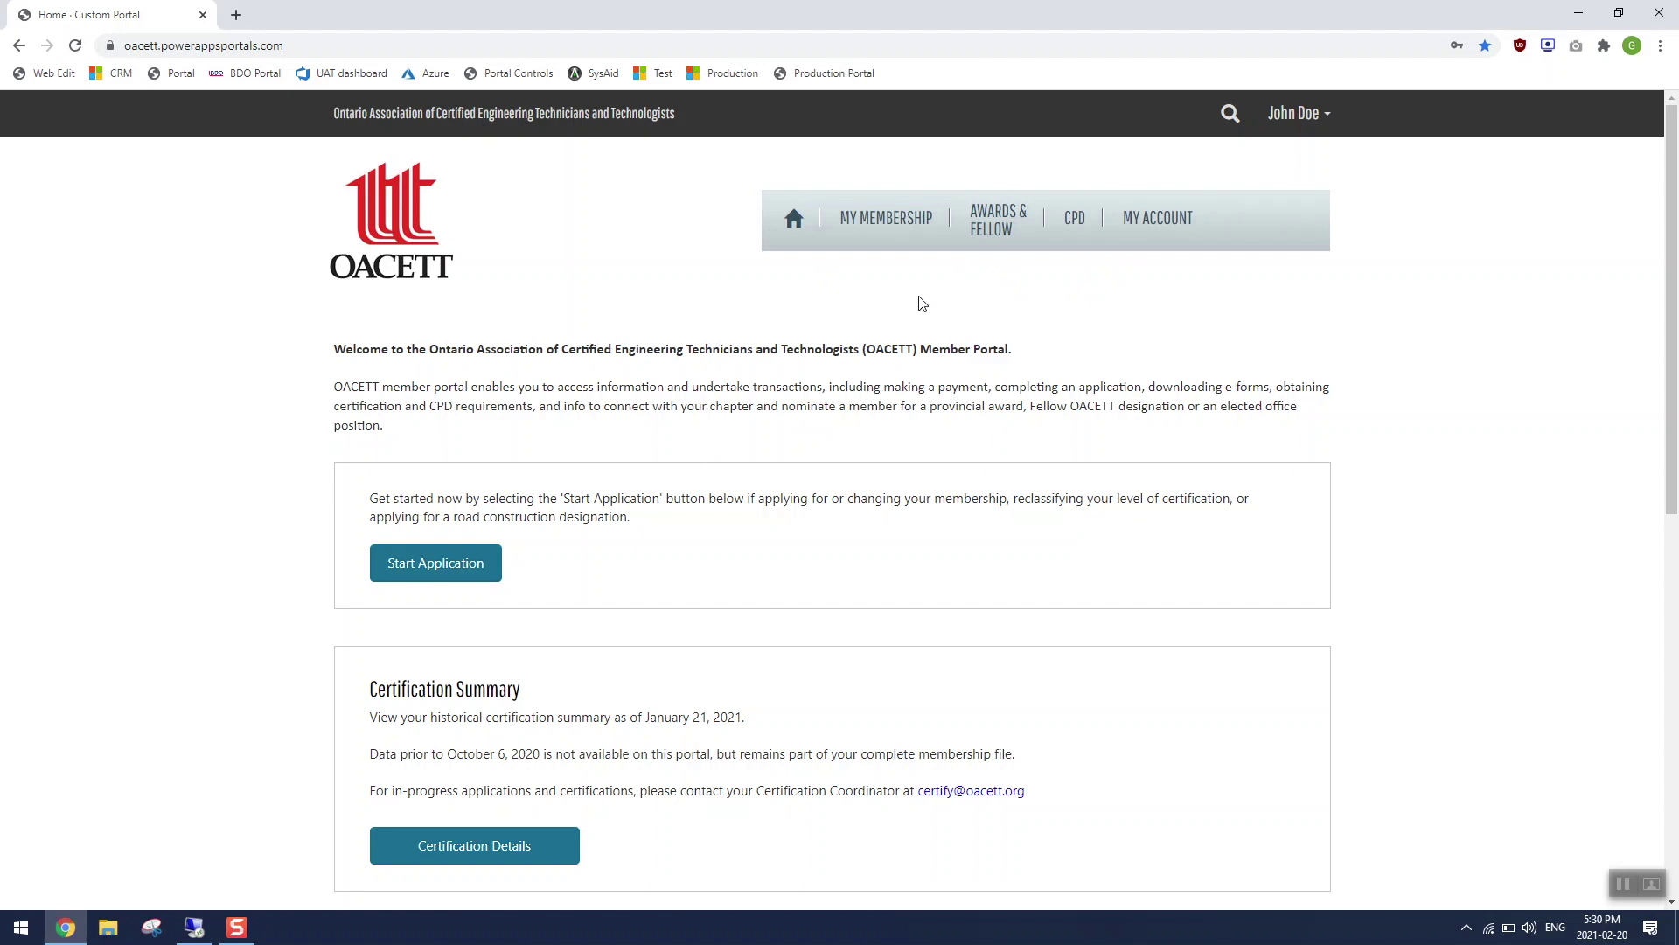
{"action": "left_click", "coordinate": [1300, 138]}
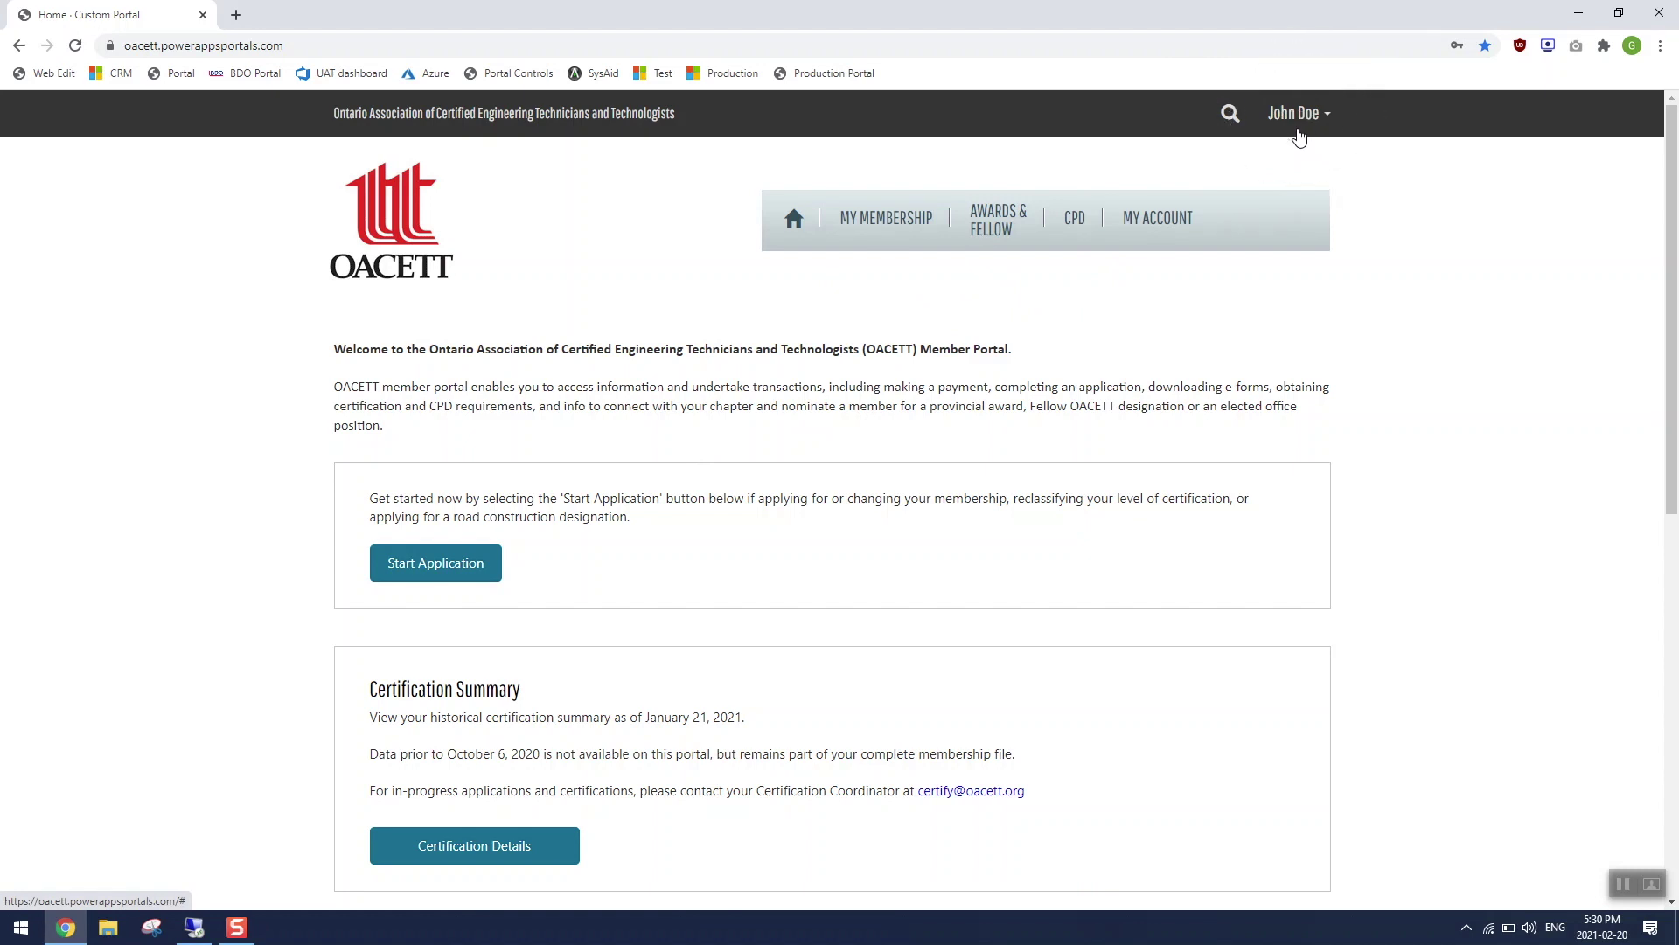
{"action": "left_click", "coordinate": [1299, 127]}
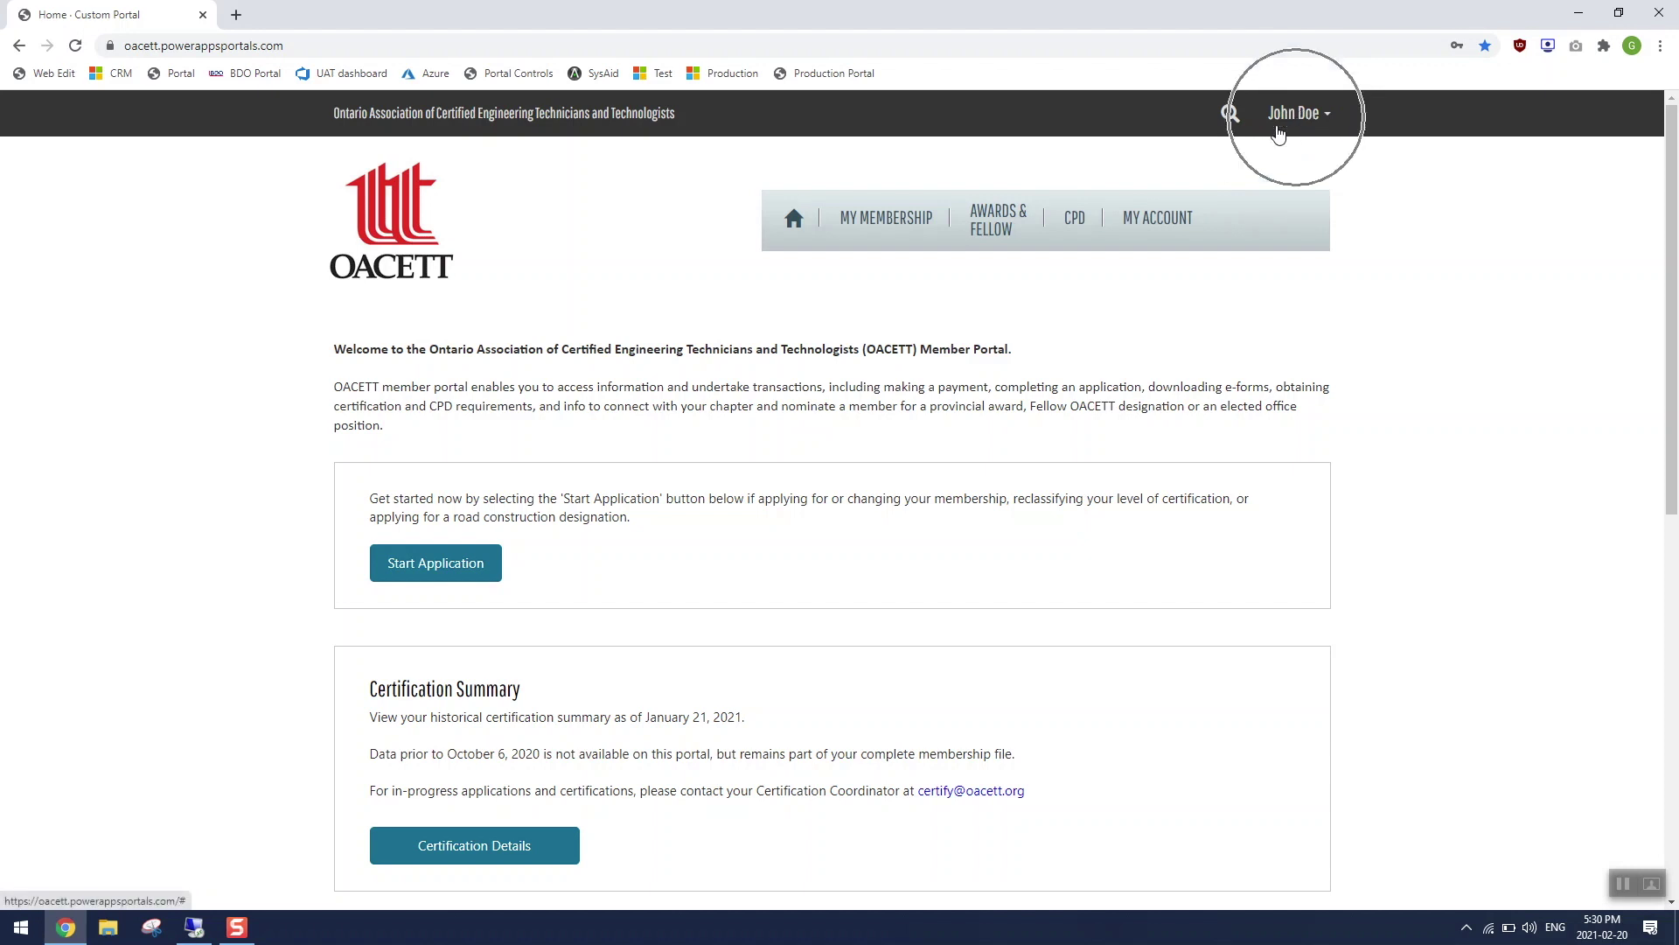
{"action": "left_click", "coordinate": [881, 219]}
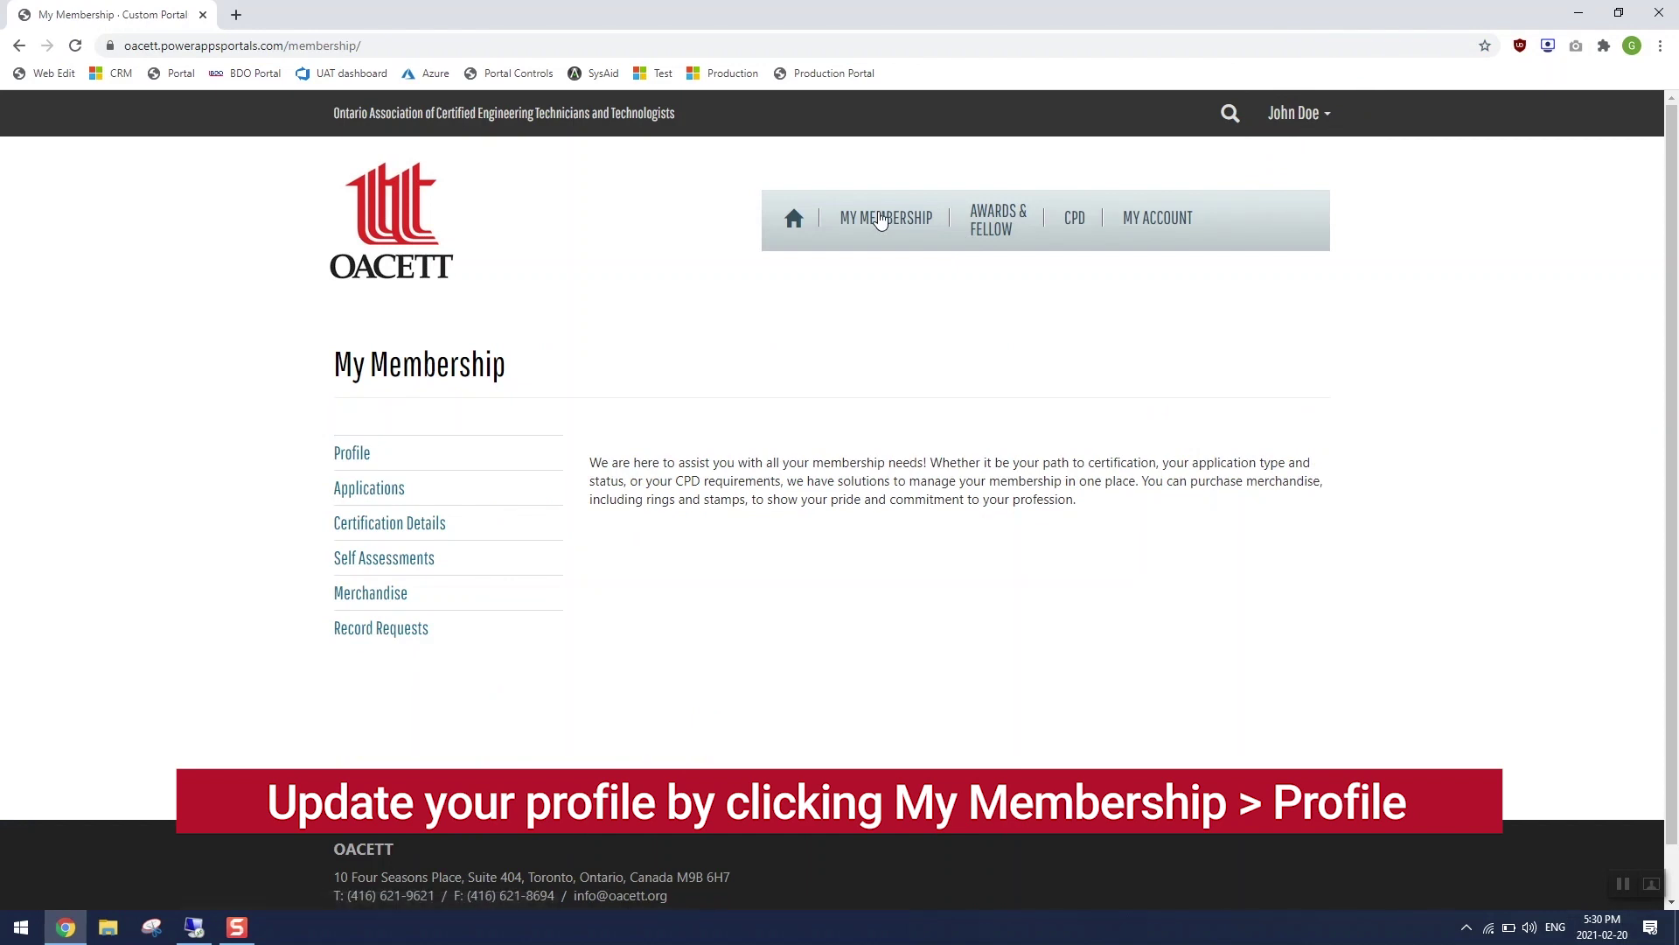
Open Profile and review Personal Information, Email, Telephone, Addresses and Social Media down to Submit.
{"action": "left_click", "coordinate": [382, 464]}
{"action": "left_click", "coordinate": [382, 464]}
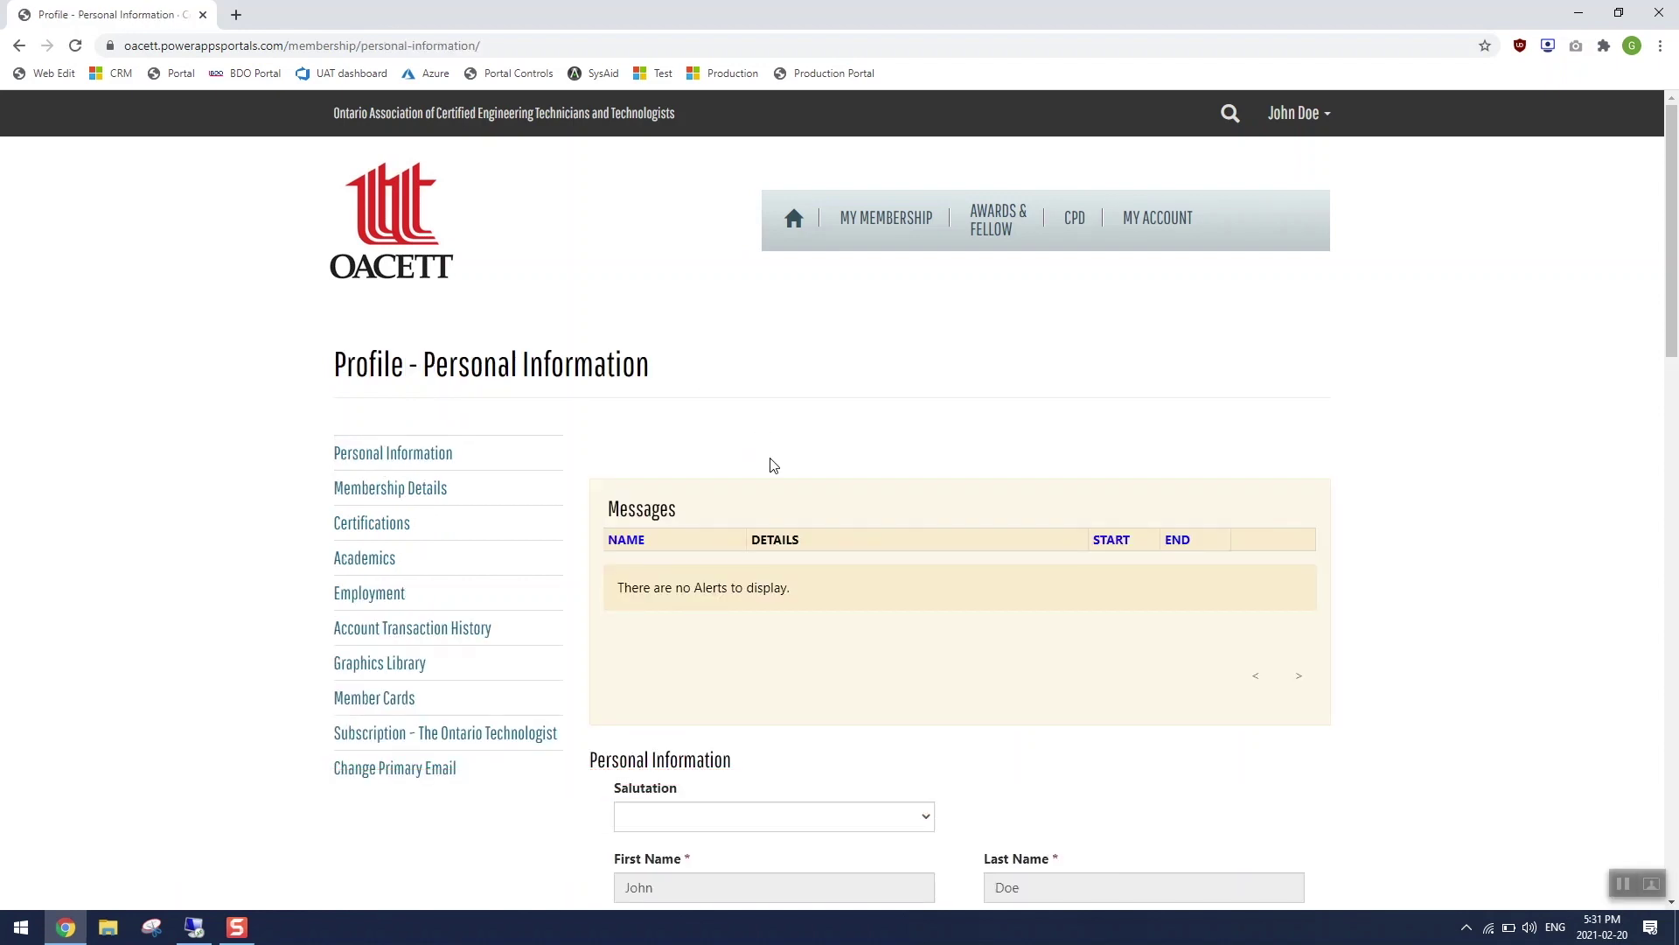
{"action": "scroll", "coordinate": [770, 464], "scroll_direction": "down", "scroll_amount": 3}
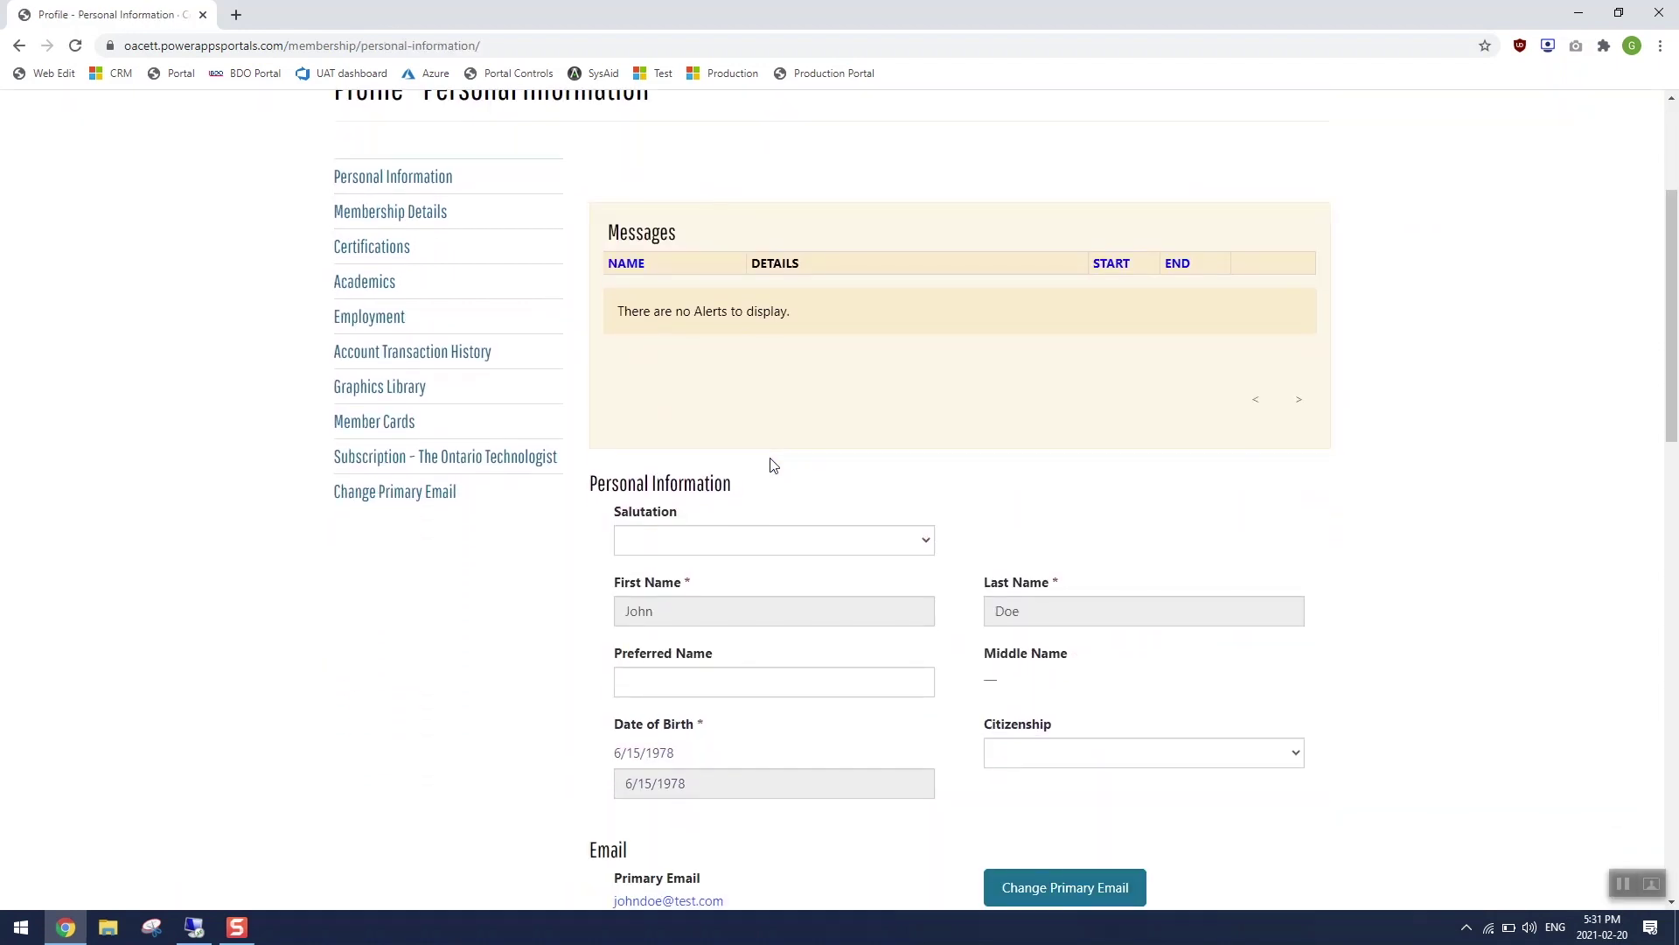
{"action": "scroll", "coordinate": [773, 465], "scroll_direction": "down", "scroll_amount": 2}
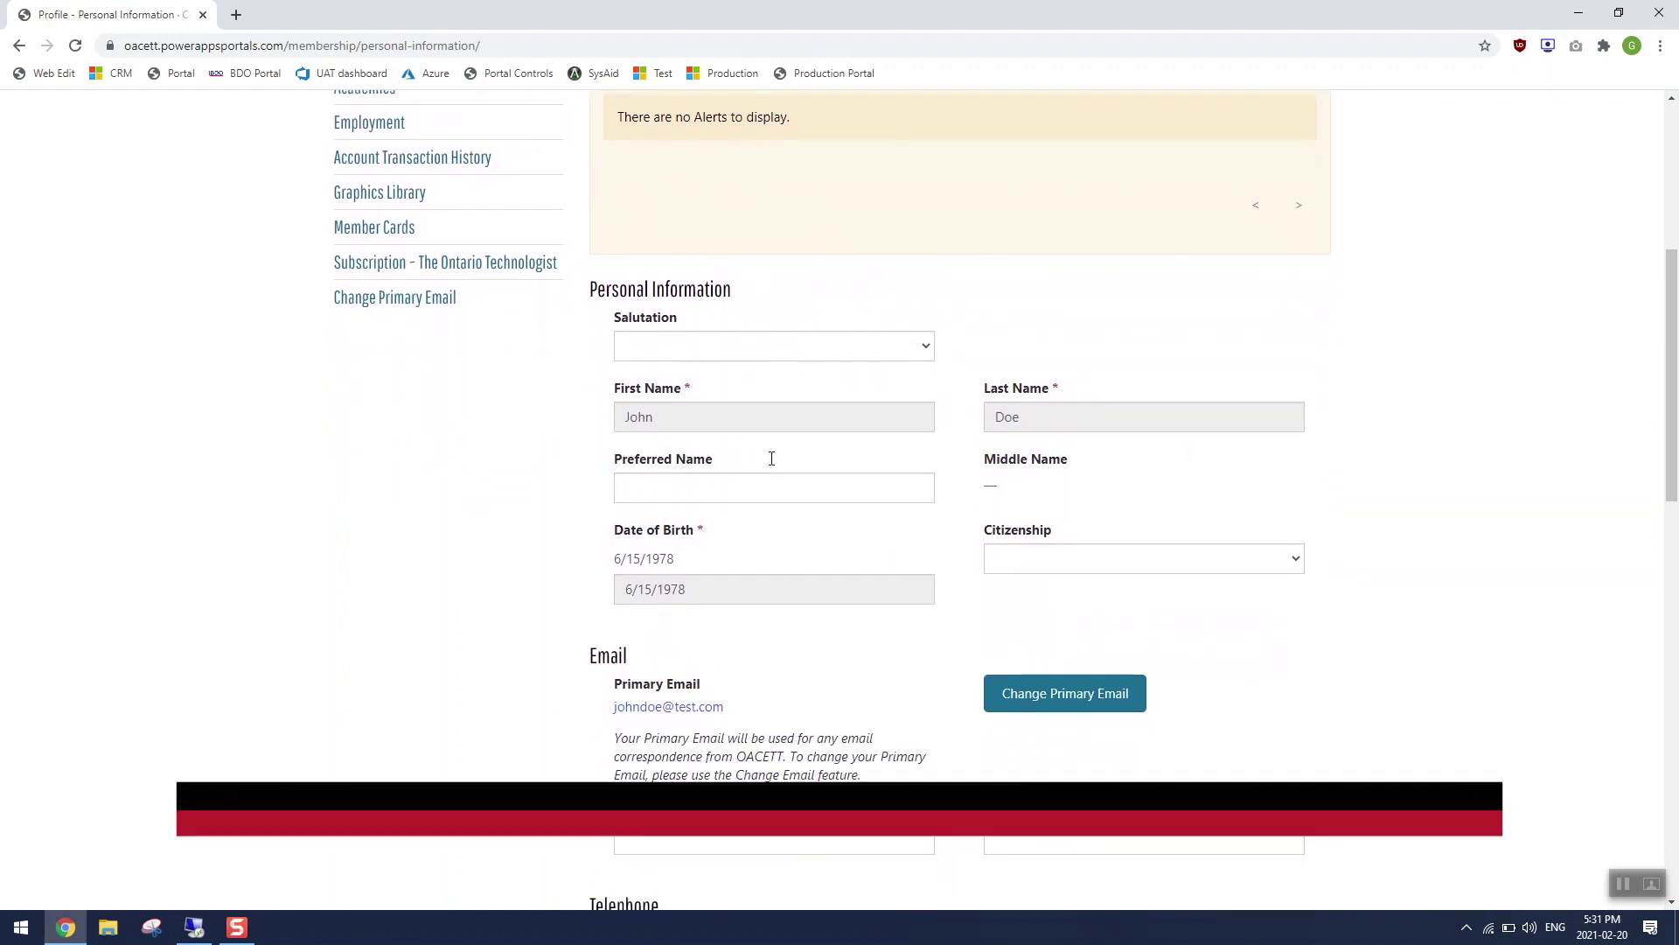
{"action": "scroll", "coordinate": [771, 459], "scroll_direction": "down", "scroll_amount": 1}
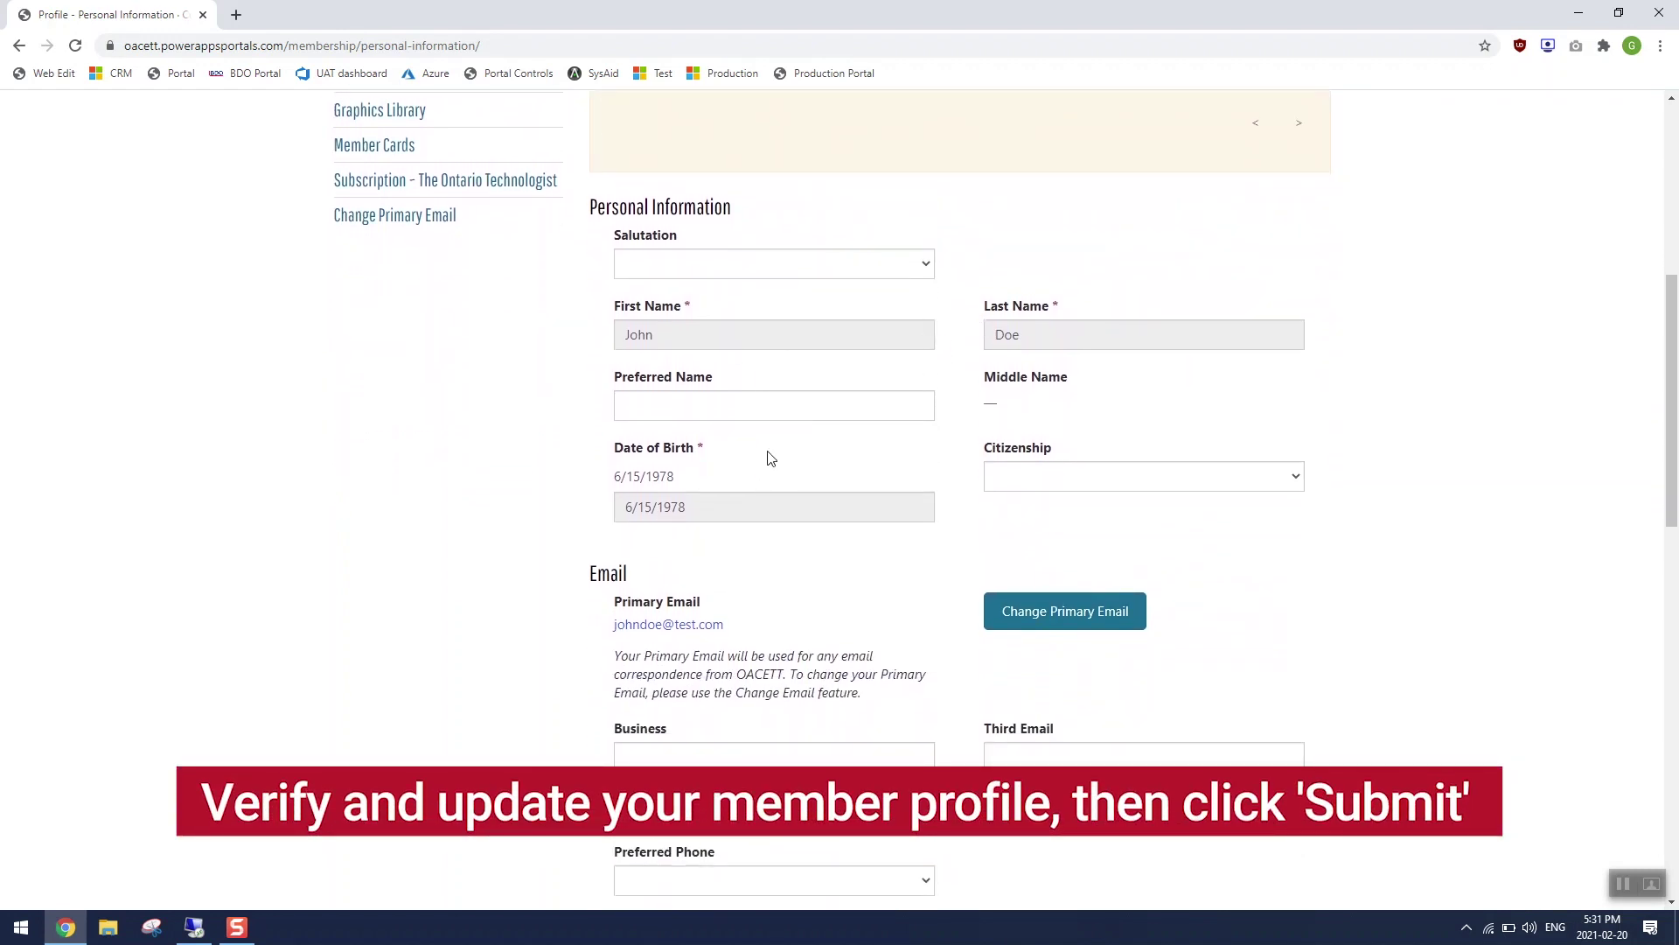
{"action": "scroll", "coordinate": [761, 459], "scroll_direction": "down", "scroll_amount": 3}
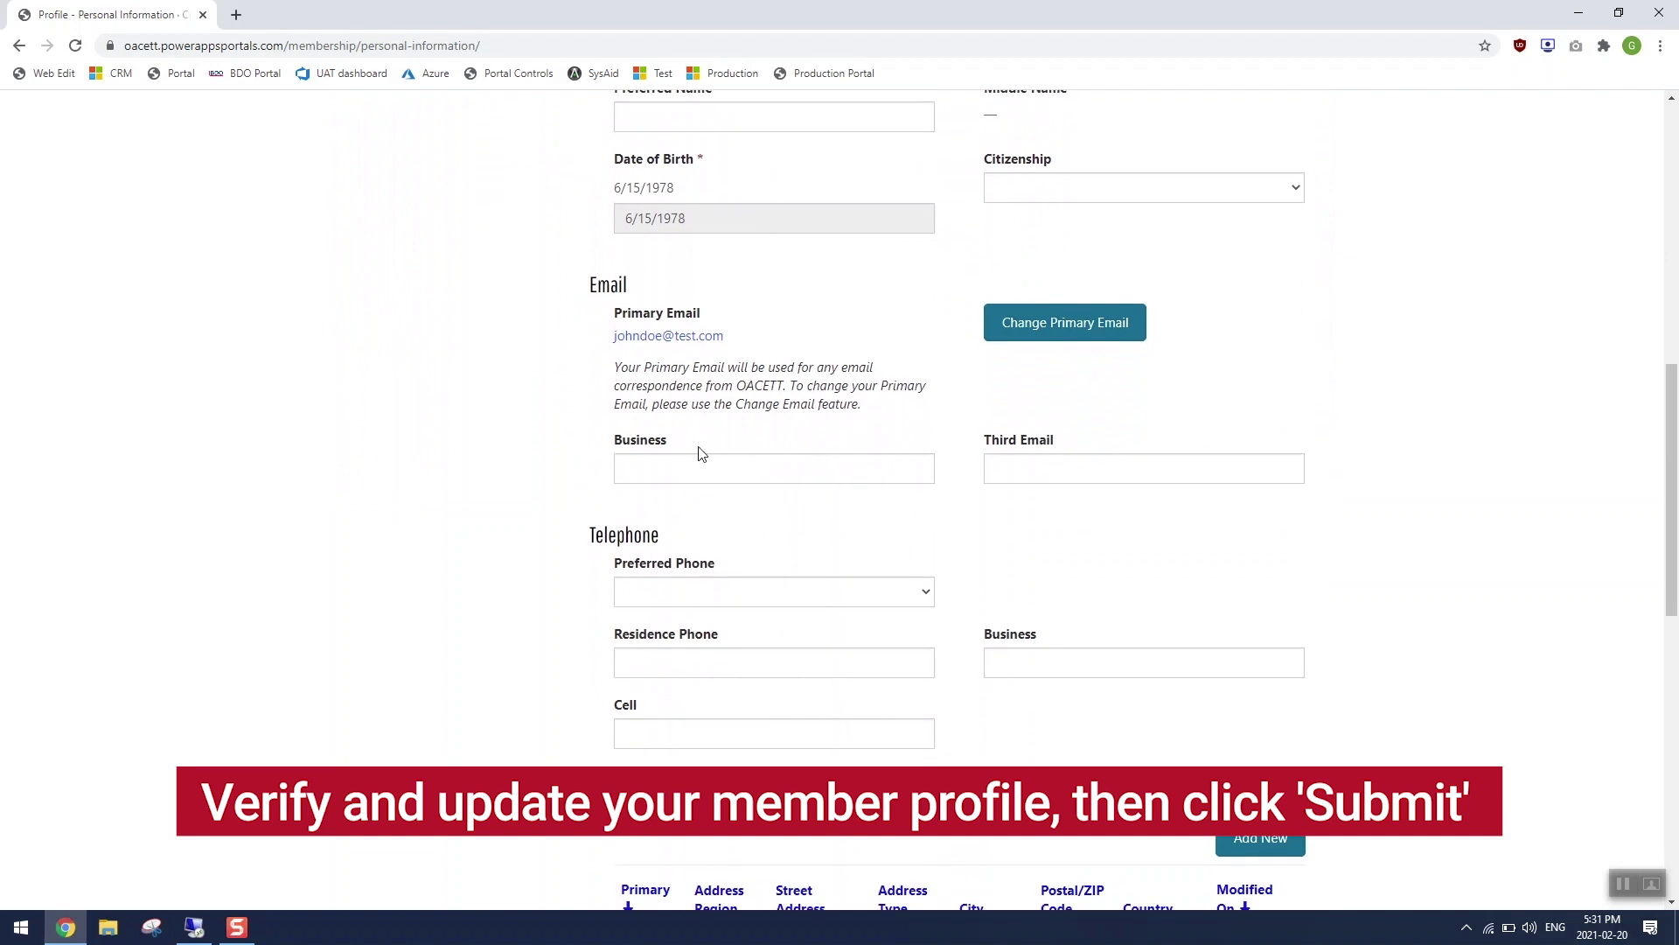
{"action": "scroll", "coordinate": [711, 521], "scroll_direction": "down", "scroll_amount": 2}
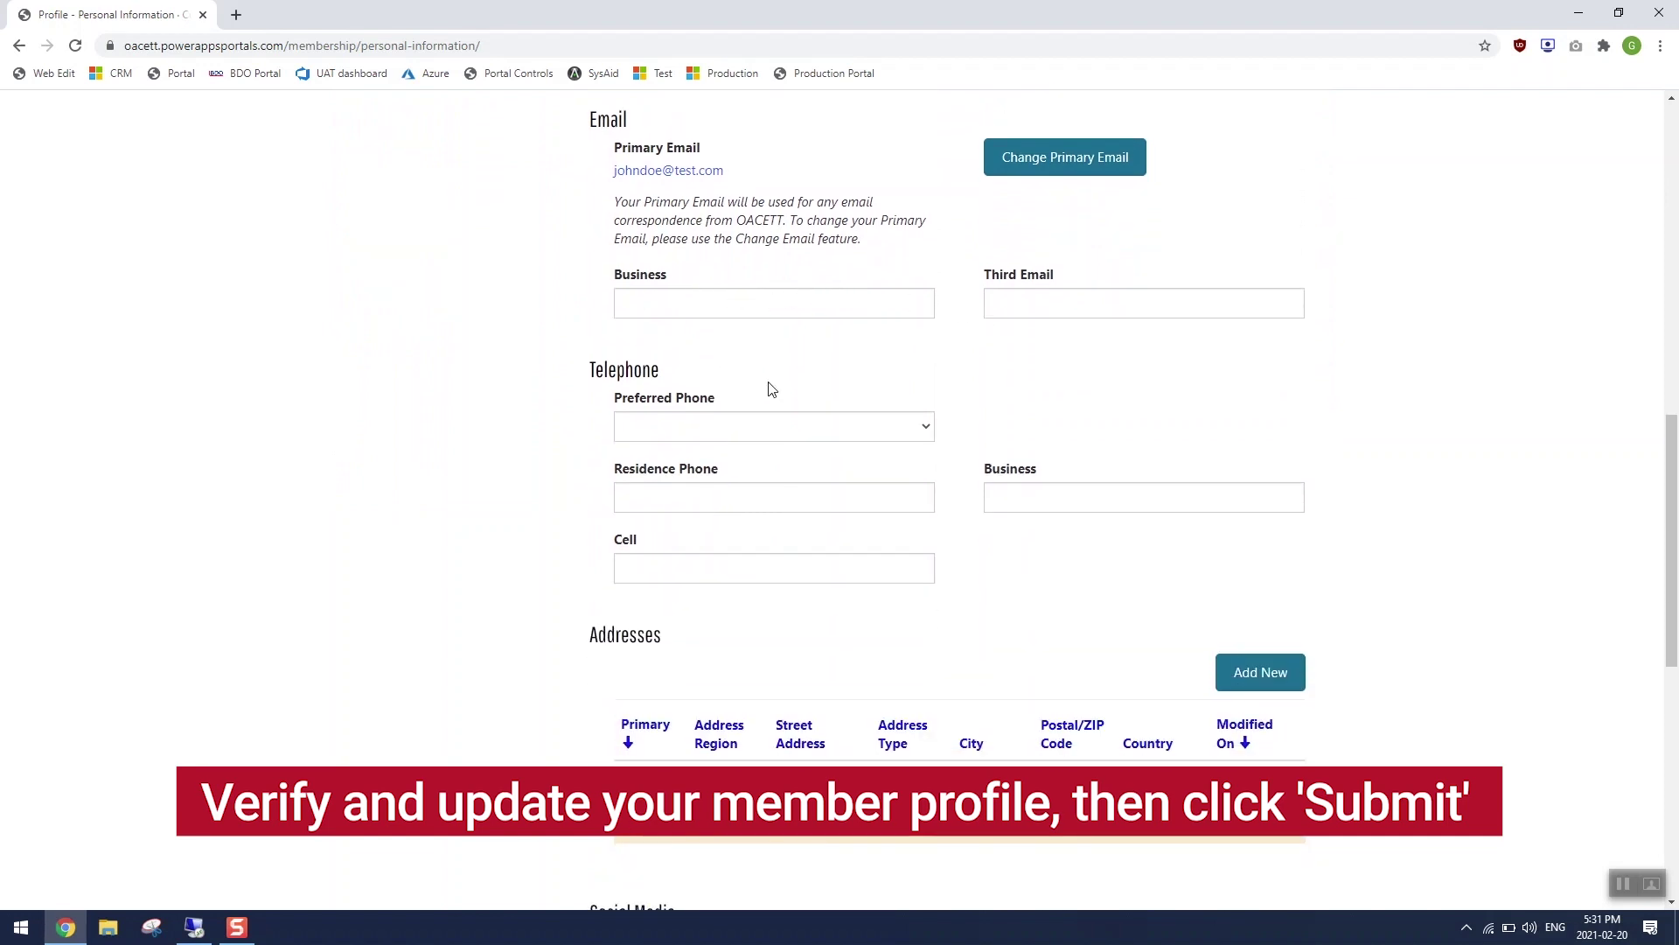
{"action": "scroll", "coordinate": [702, 423], "scroll_direction": "down", "scroll_amount": 4}
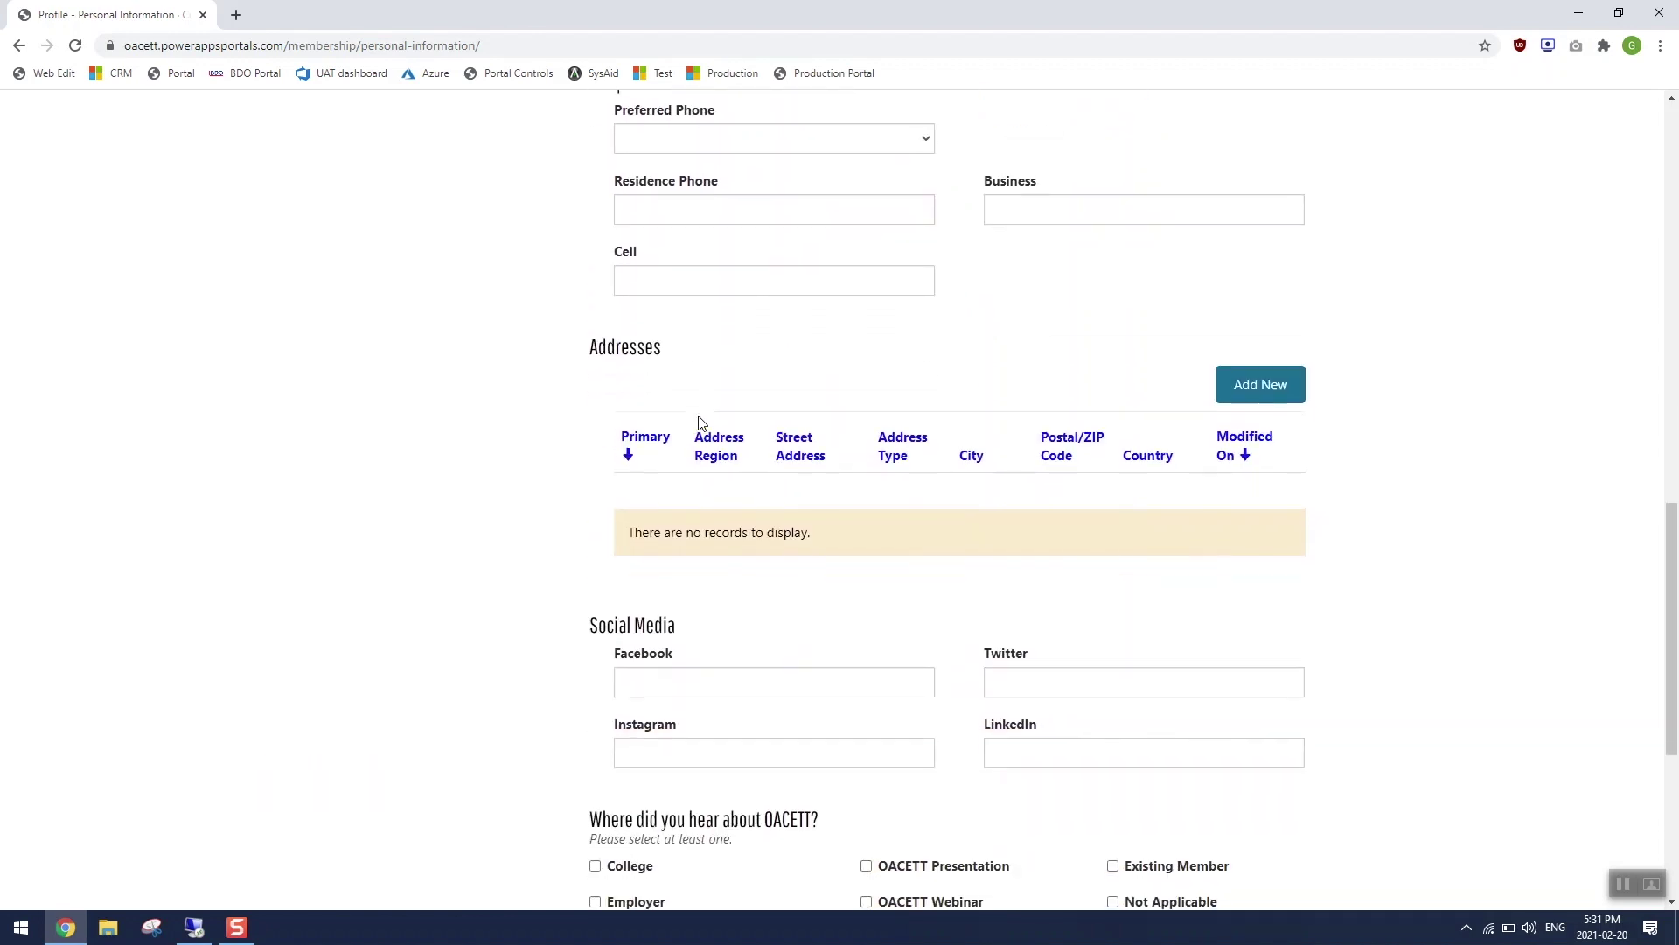
{"action": "scroll", "coordinate": [702, 423], "scroll_direction": "down", "scroll_amount": 4}
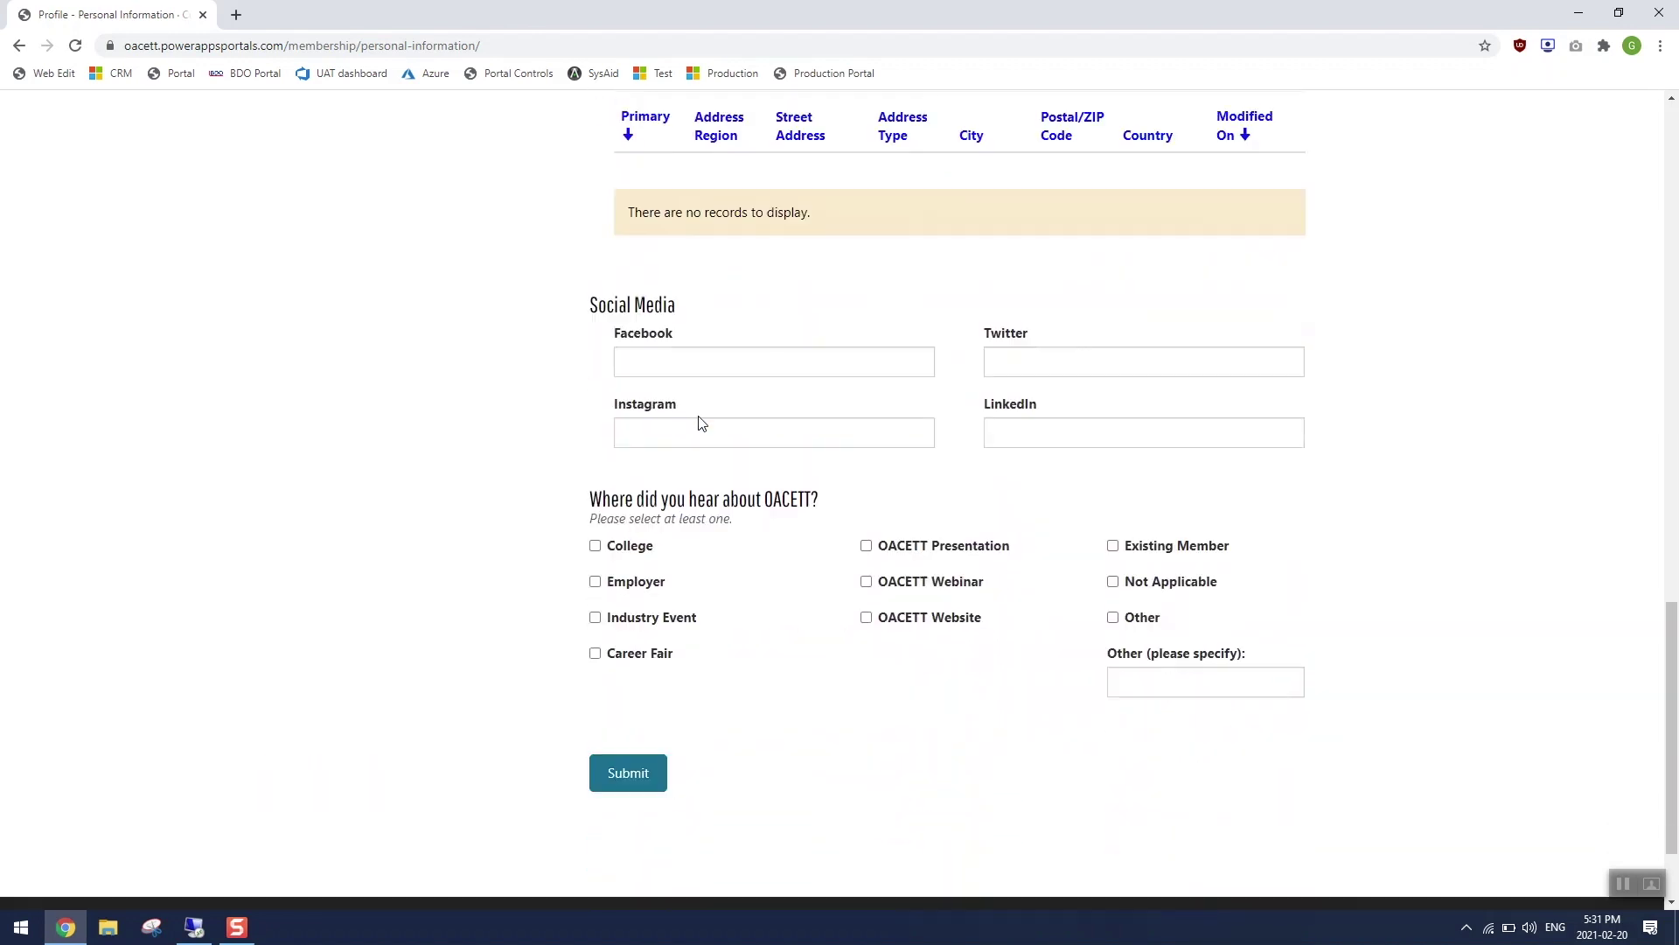